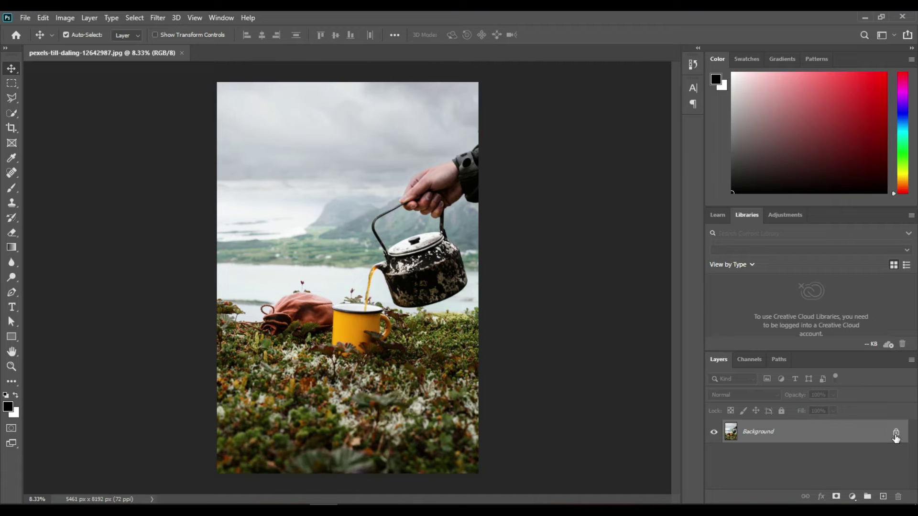
Step: Convert the kettle photo's Background layer into a smart object named Layer 0
right_click(868, 442)
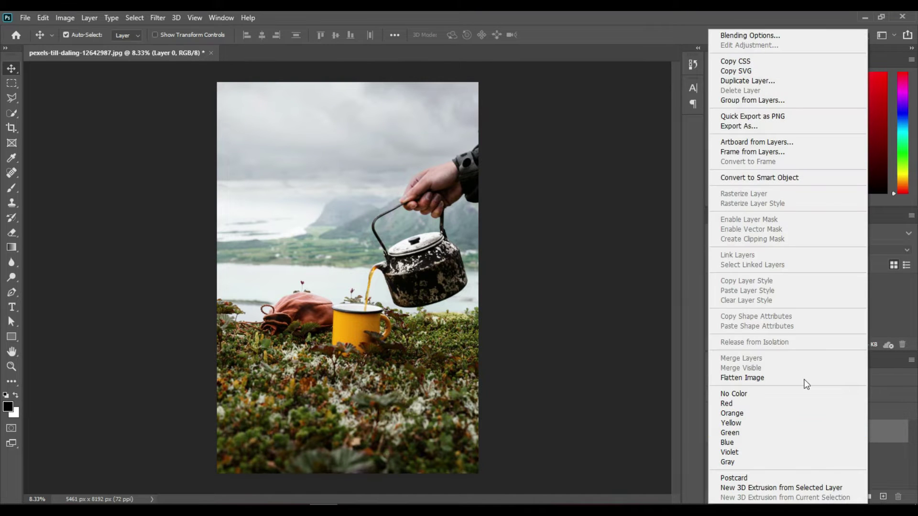
click(746, 177)
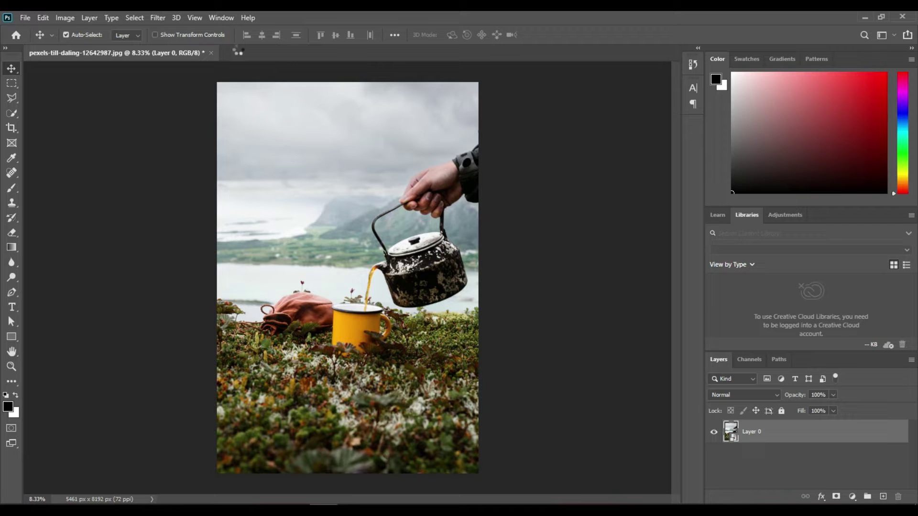
click(158, 19)
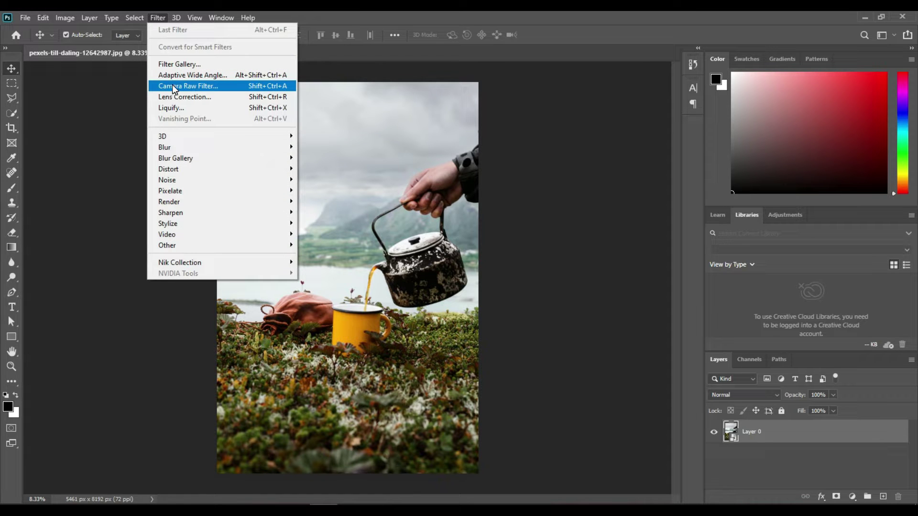
Step: Apply a Filter Gallery Dry Brush smart filter with Brush Size 10 and Brush Detail 10
click(172, 64)
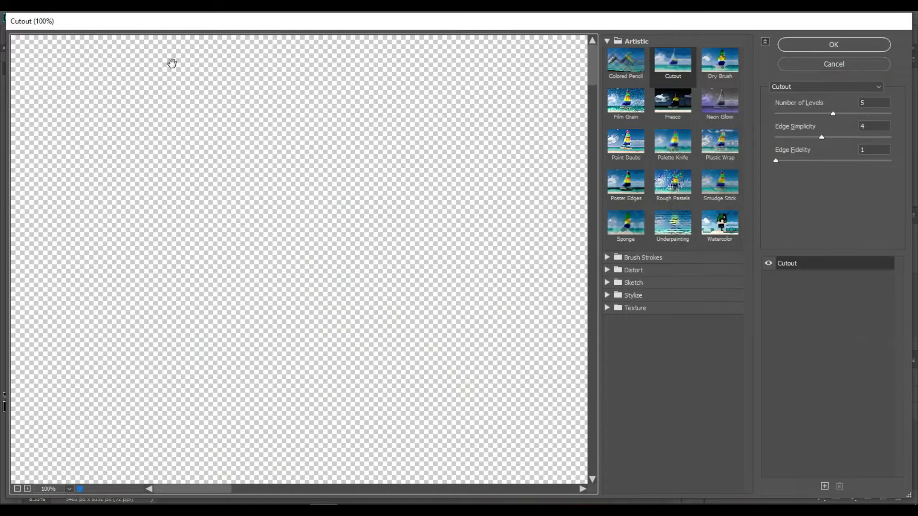
click(709, 83)
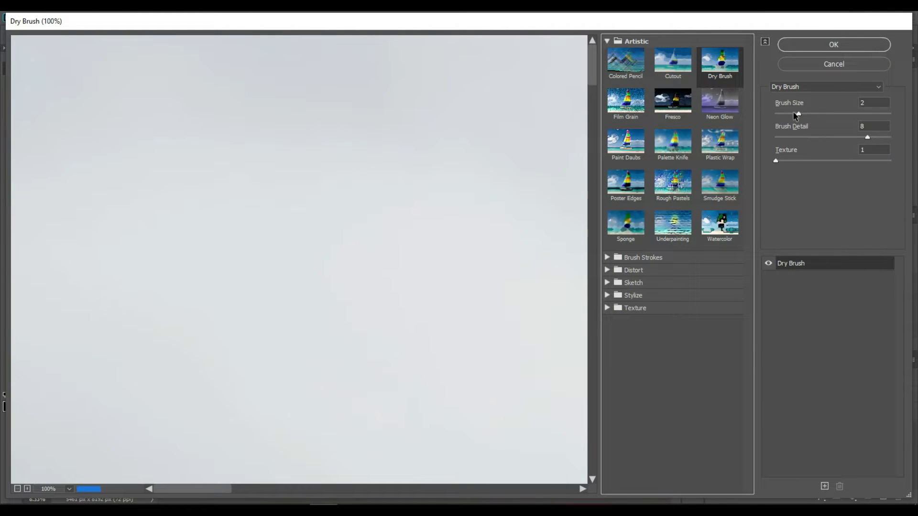
drag(798, 113, 903, 114)
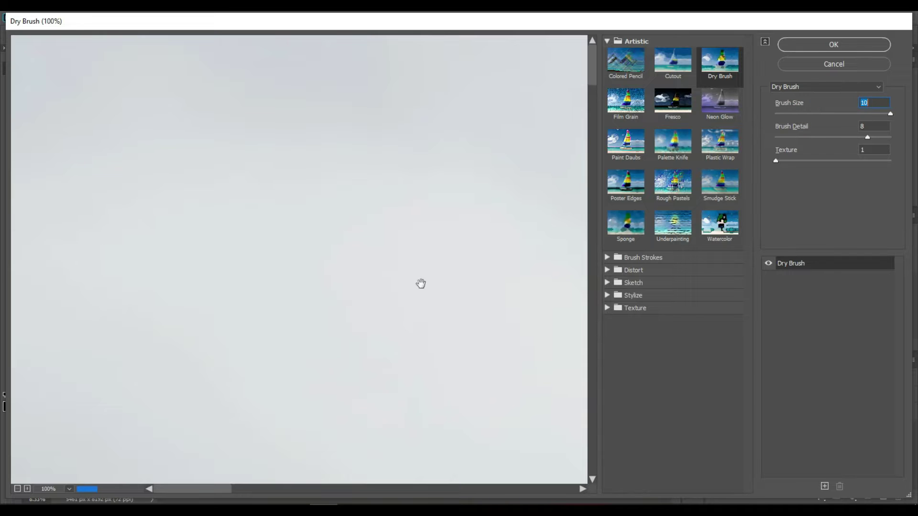
click(18, 488)
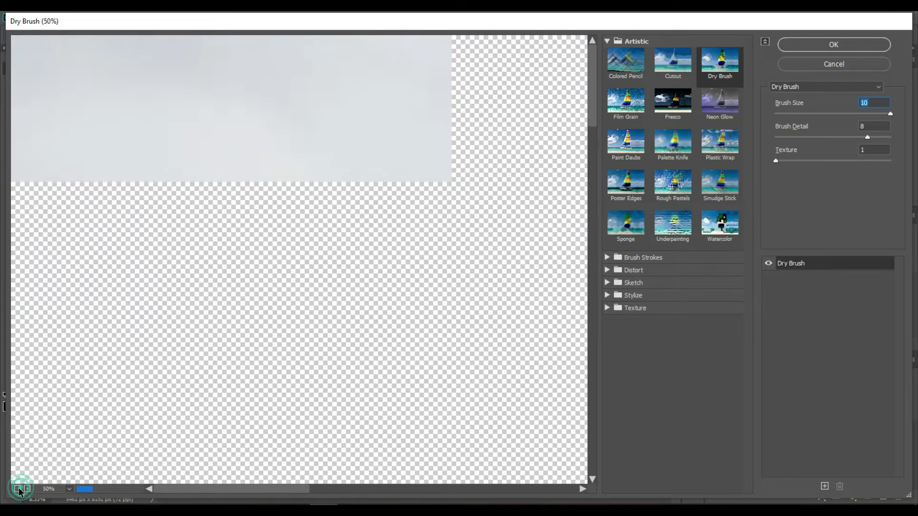
click(17, 488)
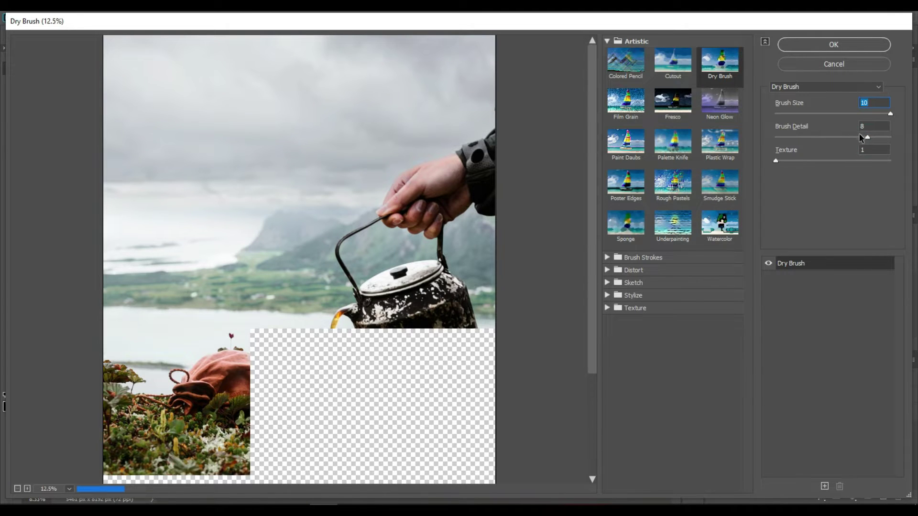
drag(866, 137, 903, 139)
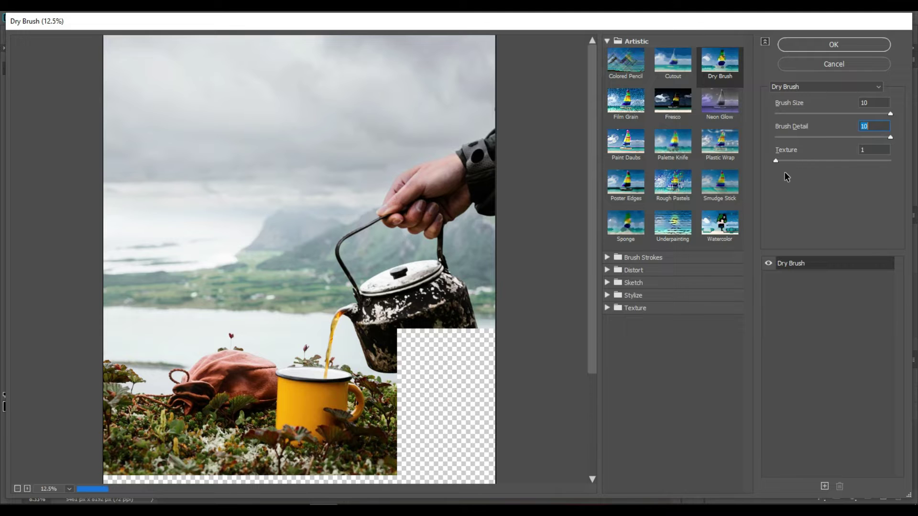
click(832, 46)
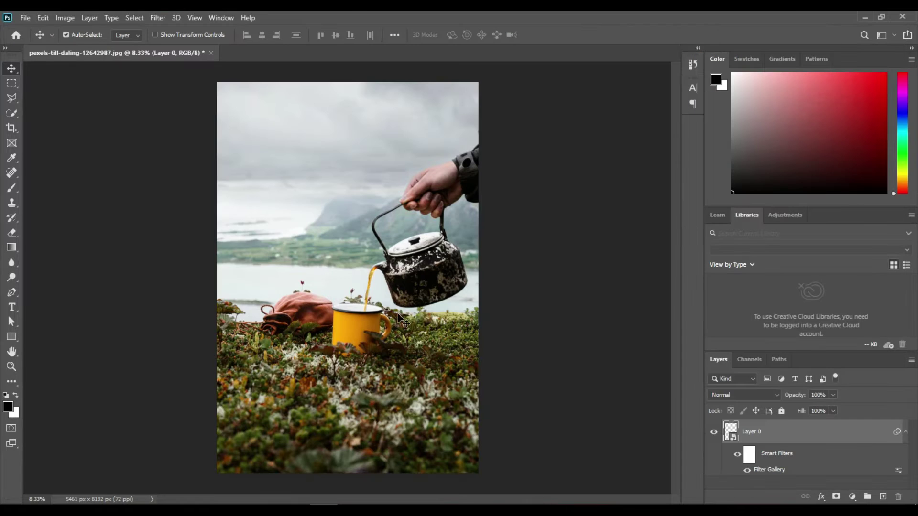
Step: Add a second Filter Gallery smart filter using the Cutout effect on Layer 0
click(158, 19)
click(167, 66)
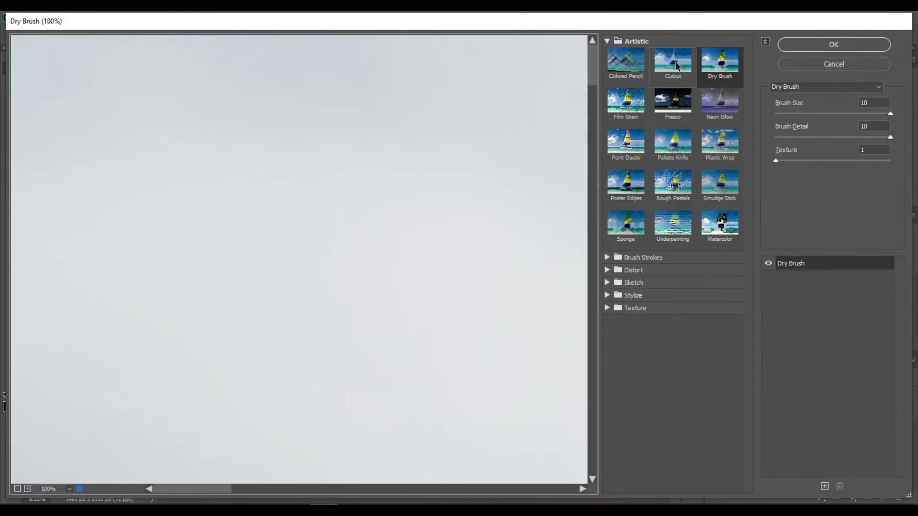
click(675, 66)
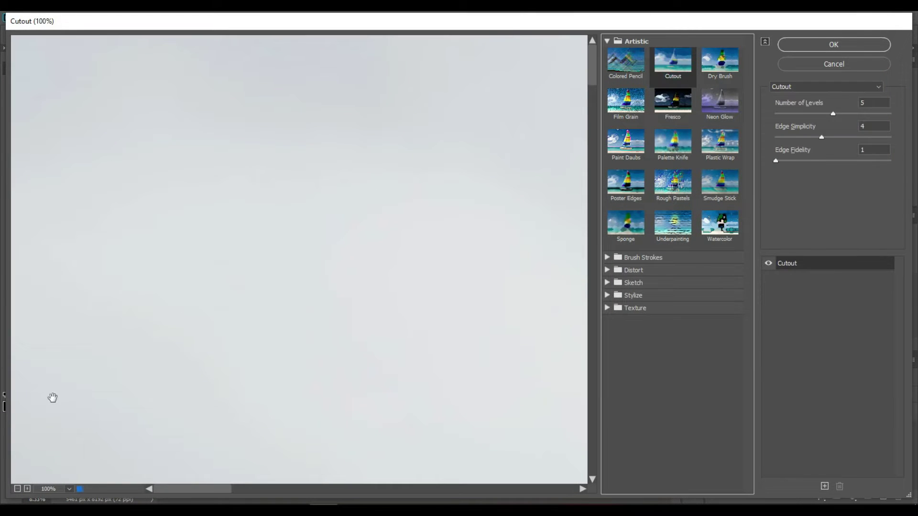
click(18, 489)
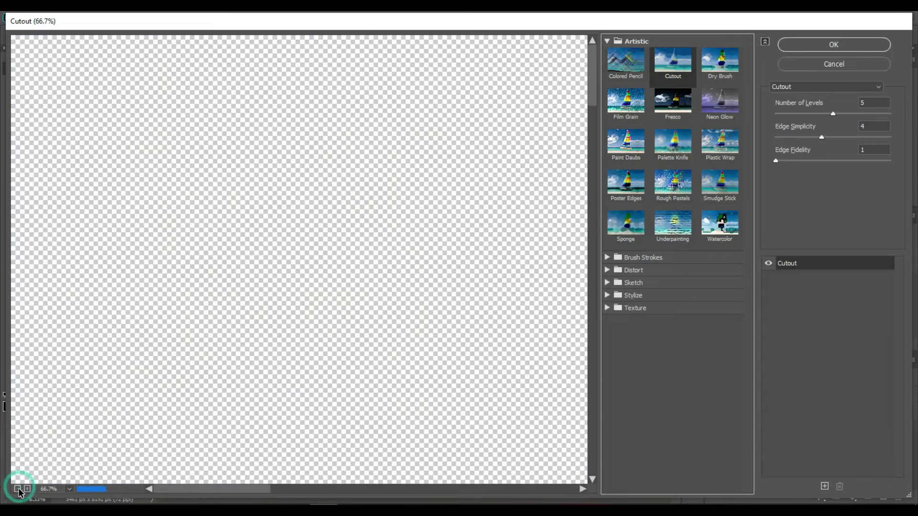
click(18, 489)
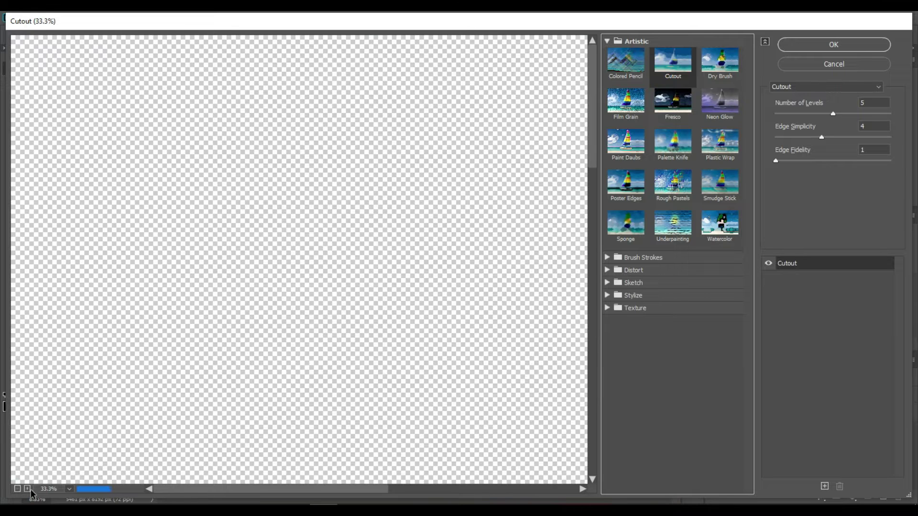
click(17, 489)
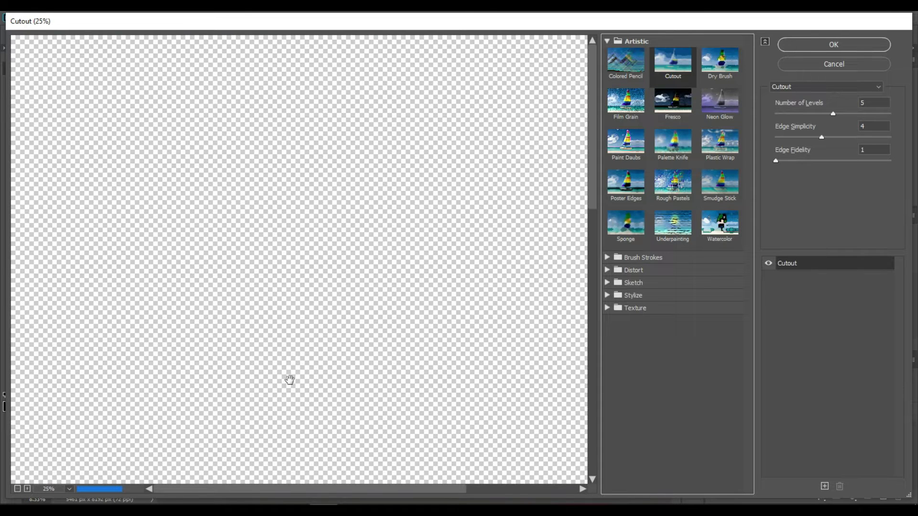
click(18, 489)
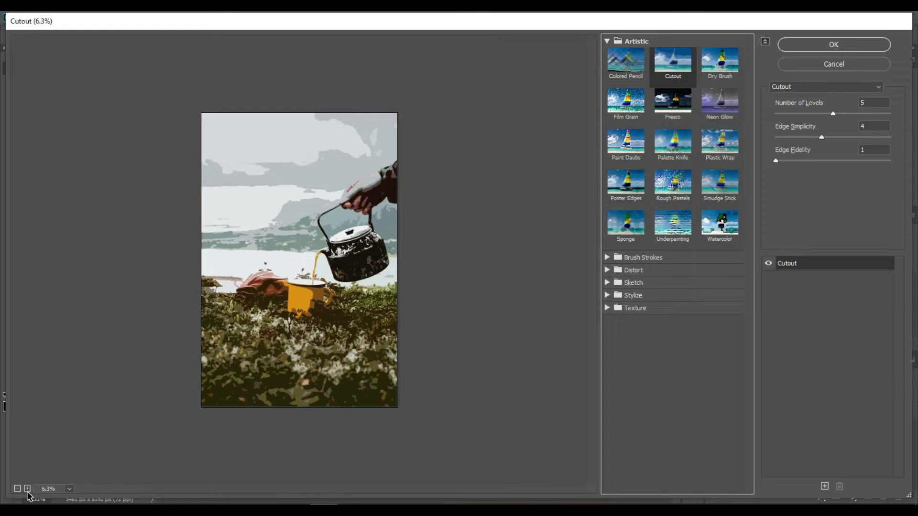
click(27, 489)
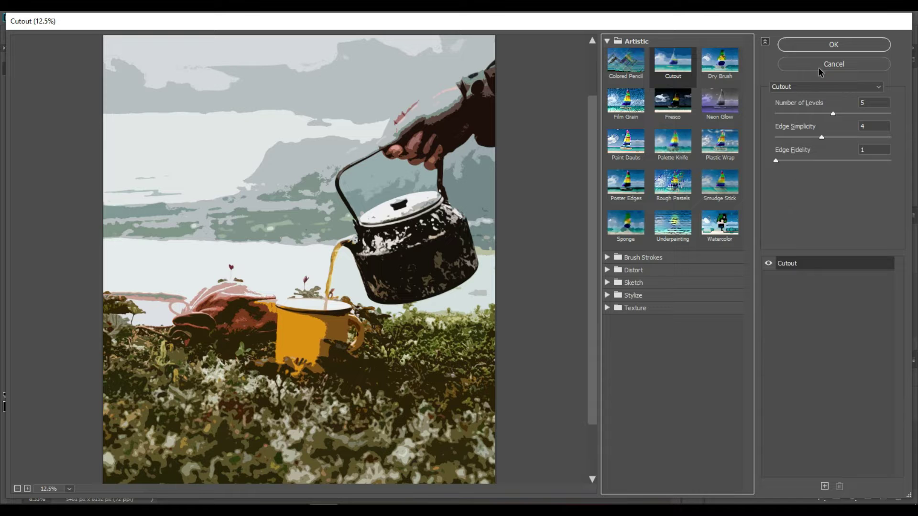
click(820, 44)
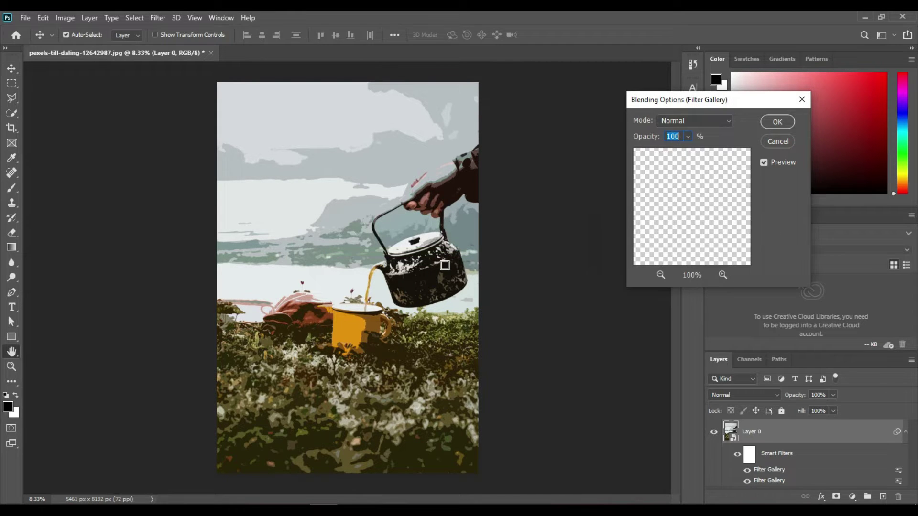
Step: After trying Overlay and Soft Light, blend the Cutout filter in Pin Light mode at 100% opacity
click(674, 123)
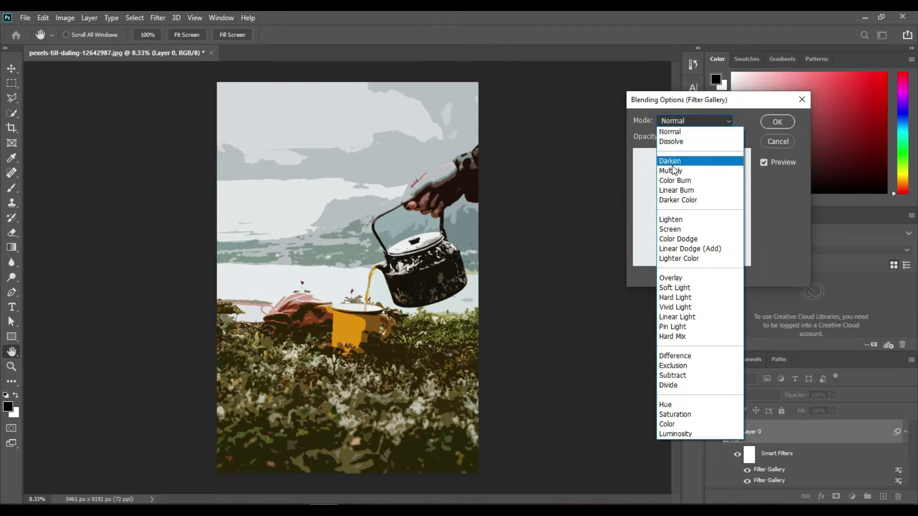
click(673, 327)
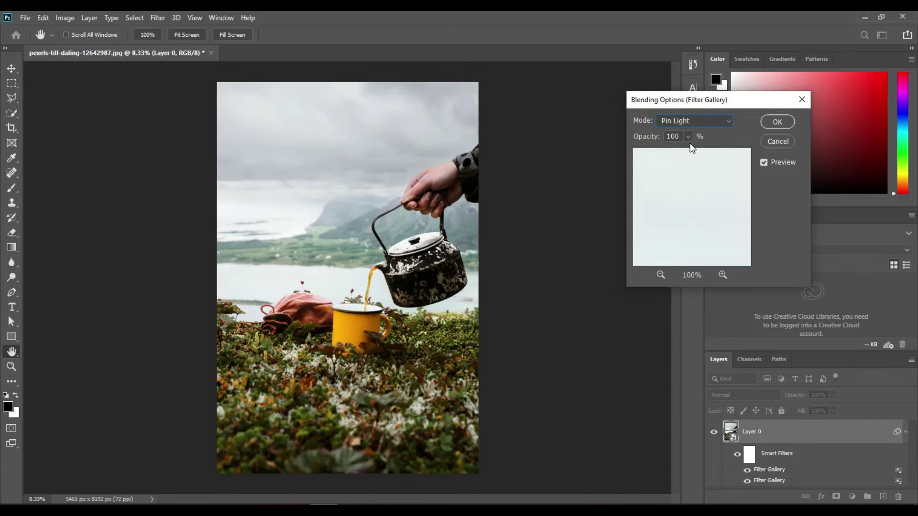
click(693, 126)
click(668, 286)
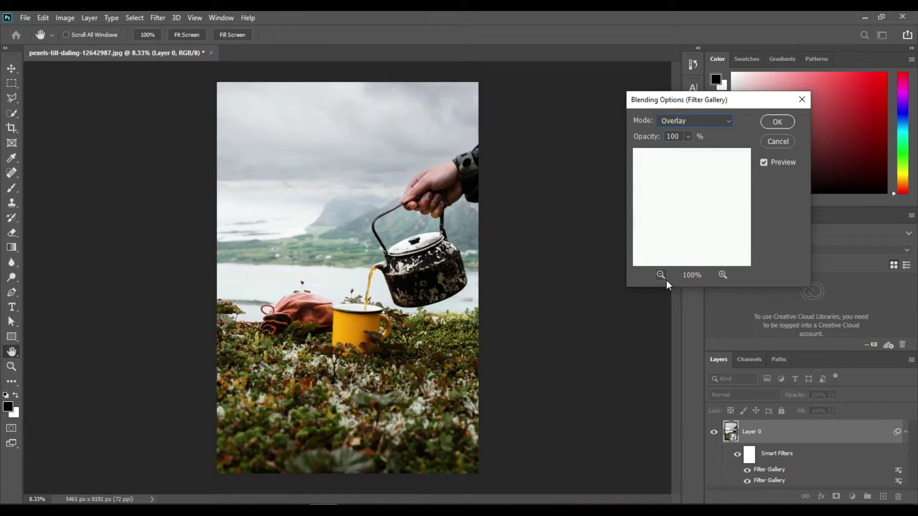
click(677, 122)
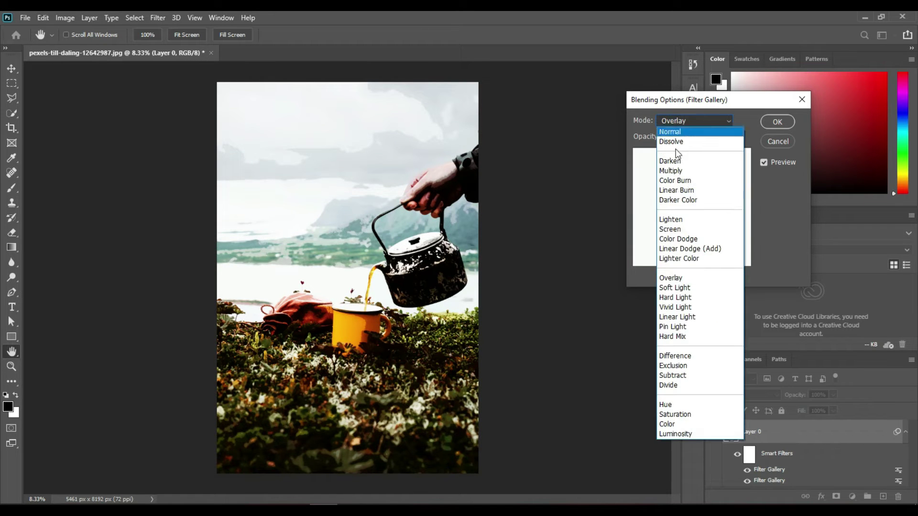
click(672, 289)
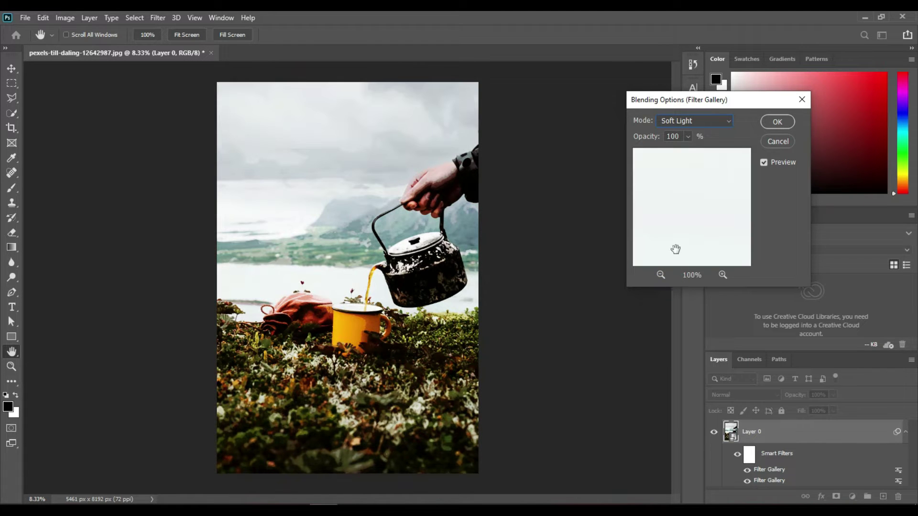
click(687, 122)
click(673, 327)
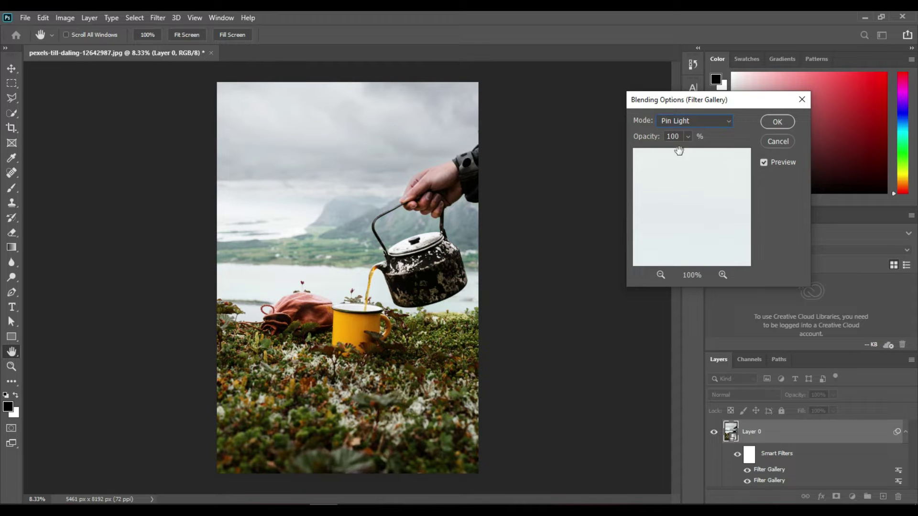
click(776, 122)
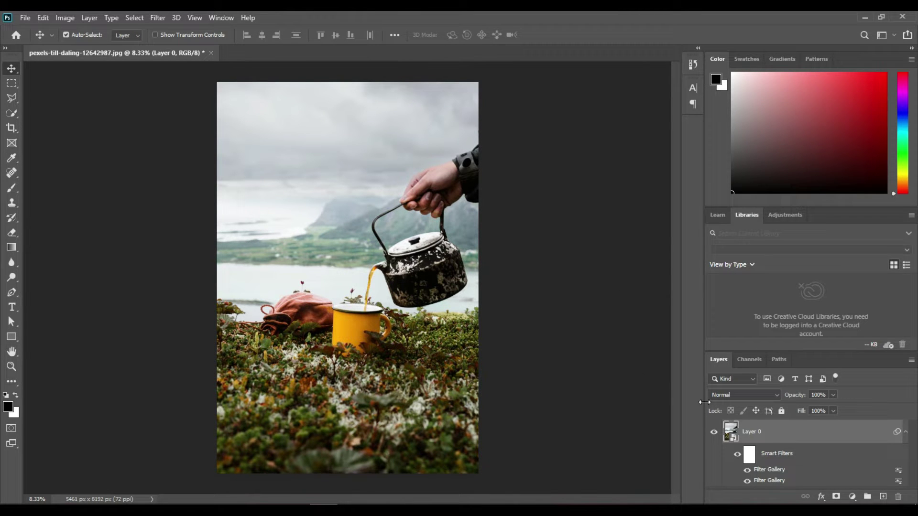
Step: Add a Smart Blur smart filter with radius 12.9, threshold 100 and High quality
click(158, 17)
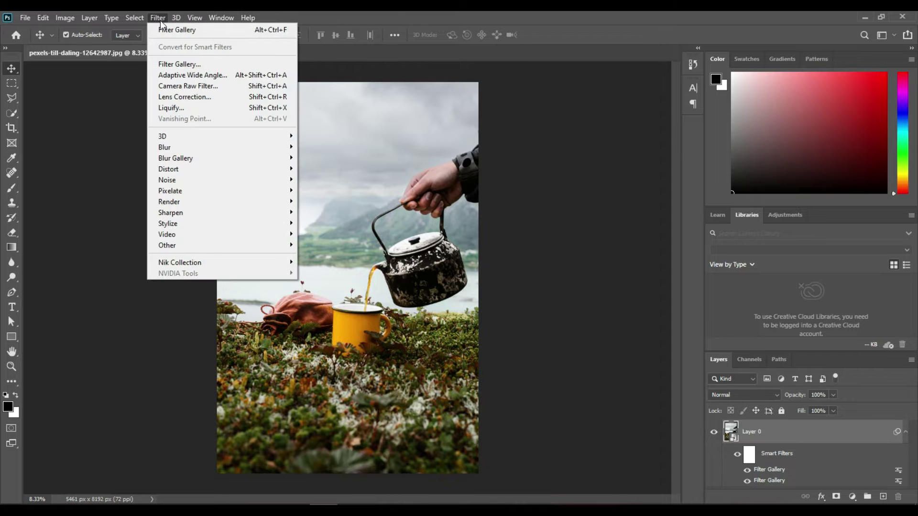
mouse_move(187, 147)
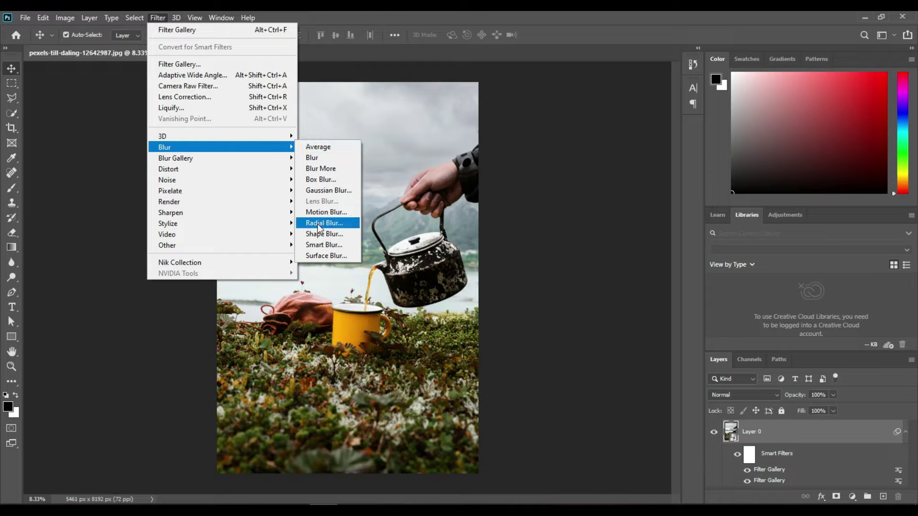
click(318, 244)
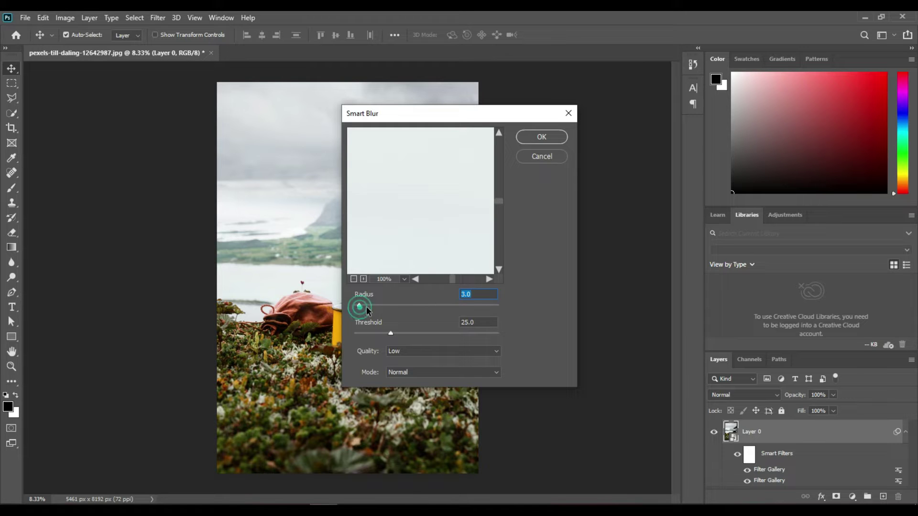
drag(359, 306, 374, 306)
click(389, 334)
drag(391, 336, 501, 330)
click(440, 355)
click(401, 381)
click(541, 137)
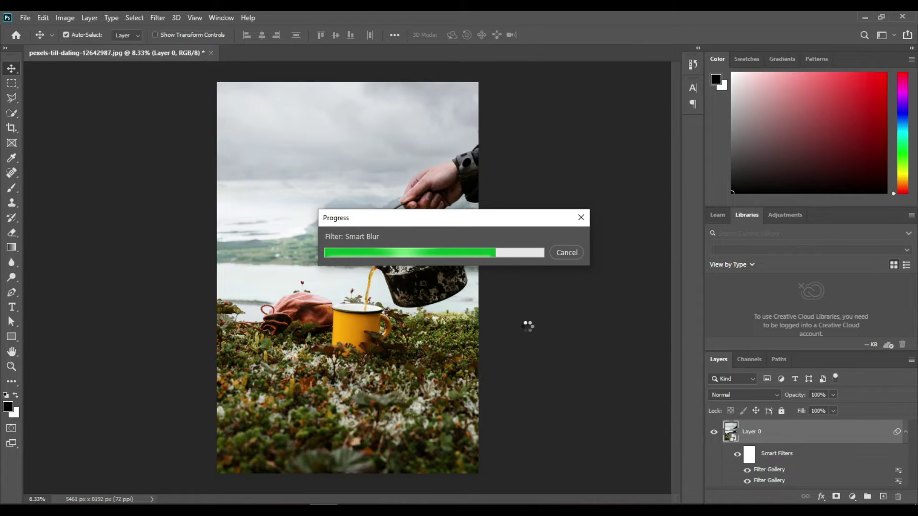
Step: Blend the Smart Blur filter in Screen mode at about 51% opacity
double_click(898, 472)
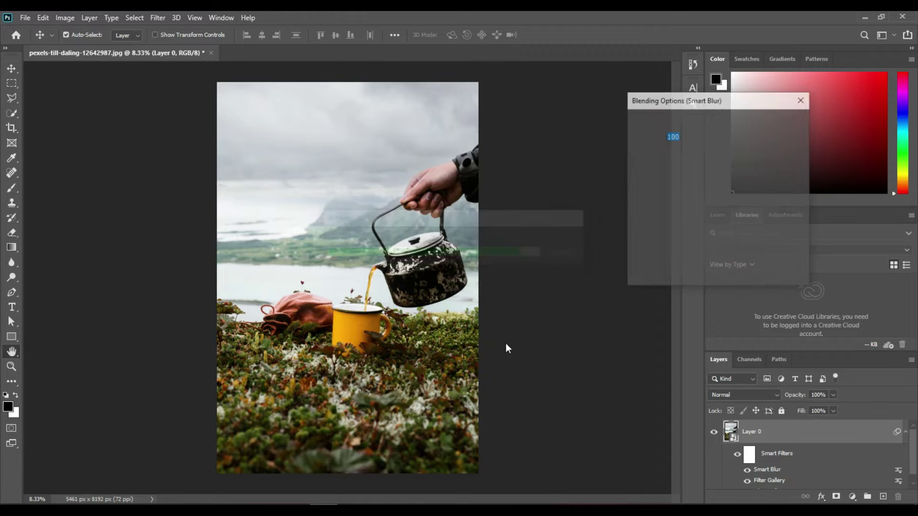
click(686, 121)
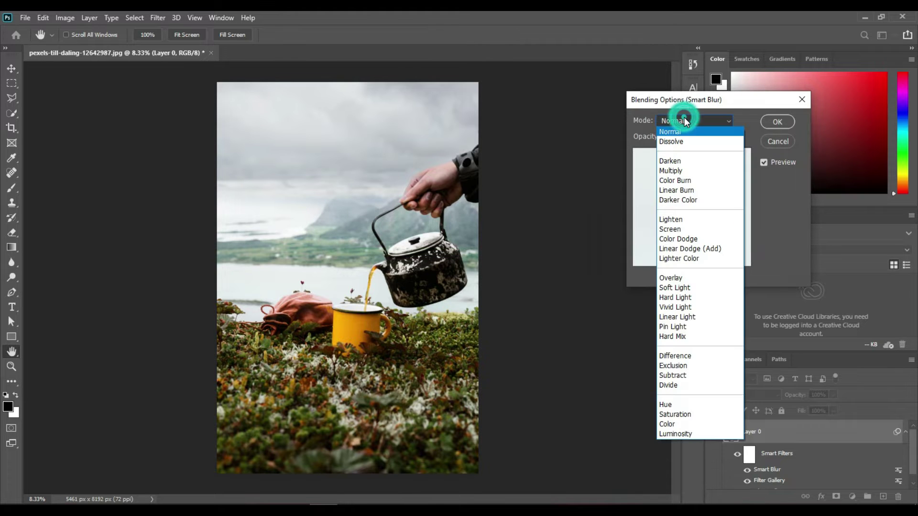
click(676, 228)
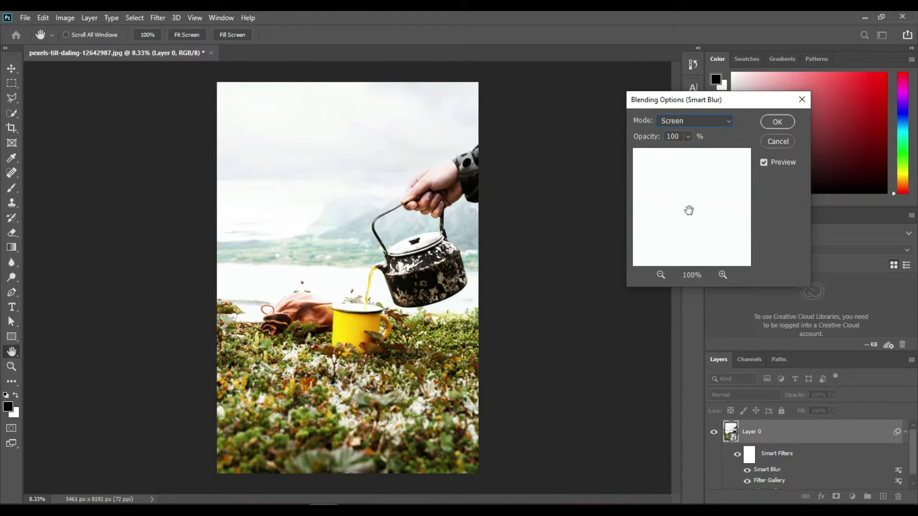
click(688, 136)
drag(681, 151, 664, 154)
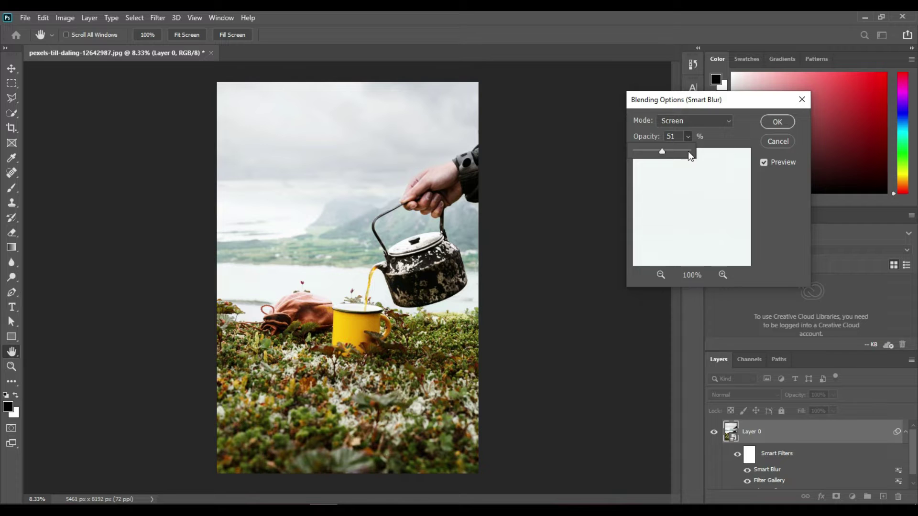
click(775, 122)
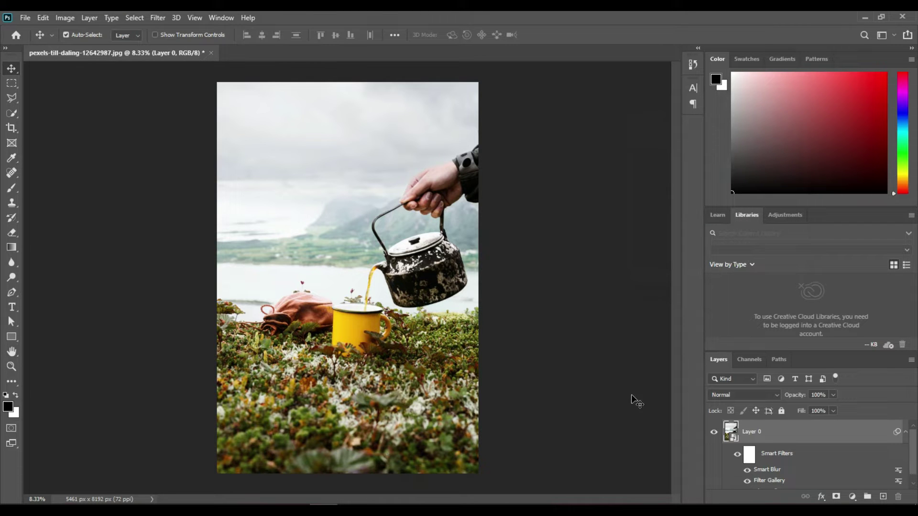
Step: Apply a Stylize > Find Edges smart filter to Layer 0 and bring up its blend mode choices
click(157, 18)
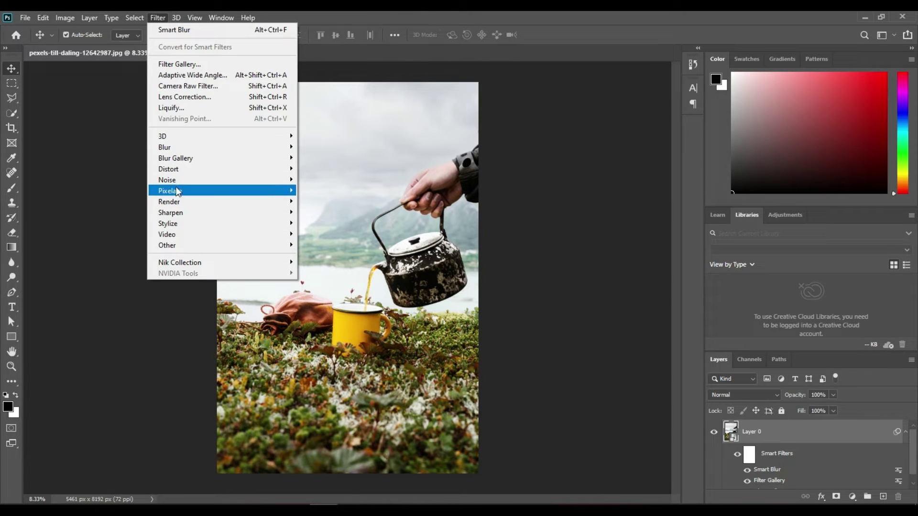
click(171, 223)
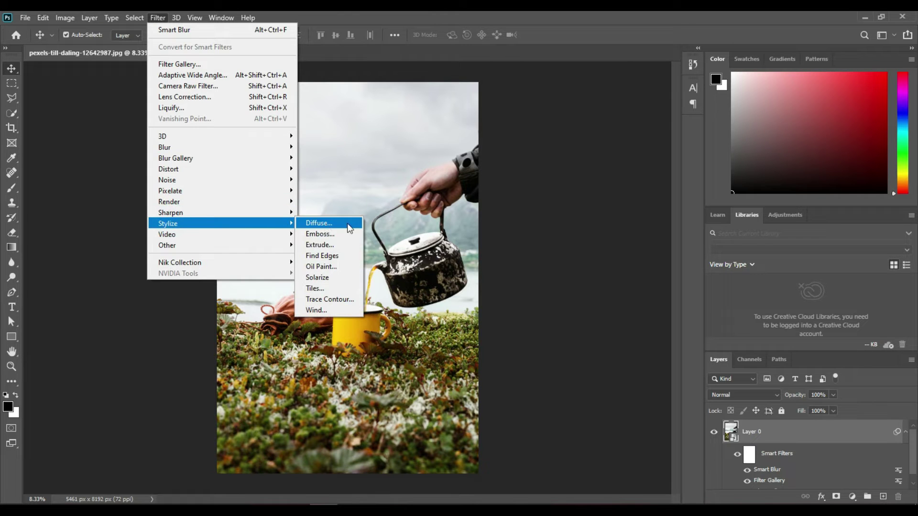
click(343, 255)
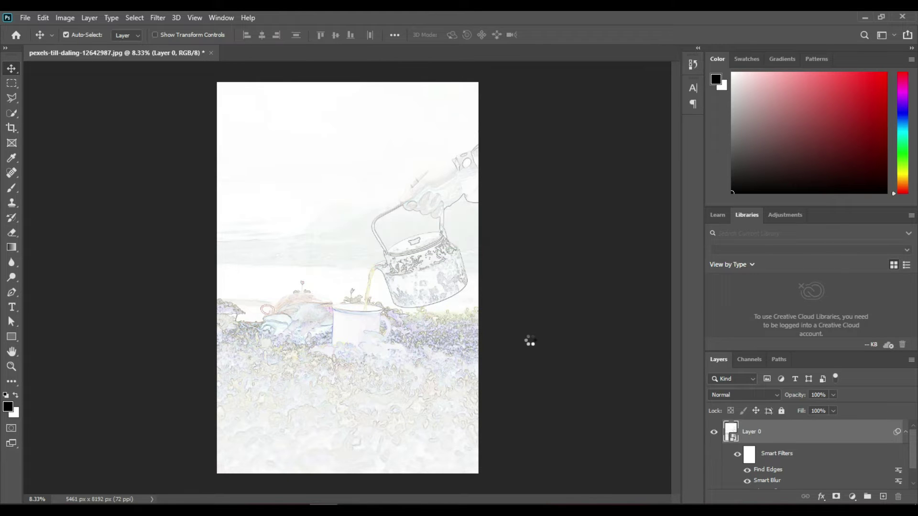
click(680, 121)
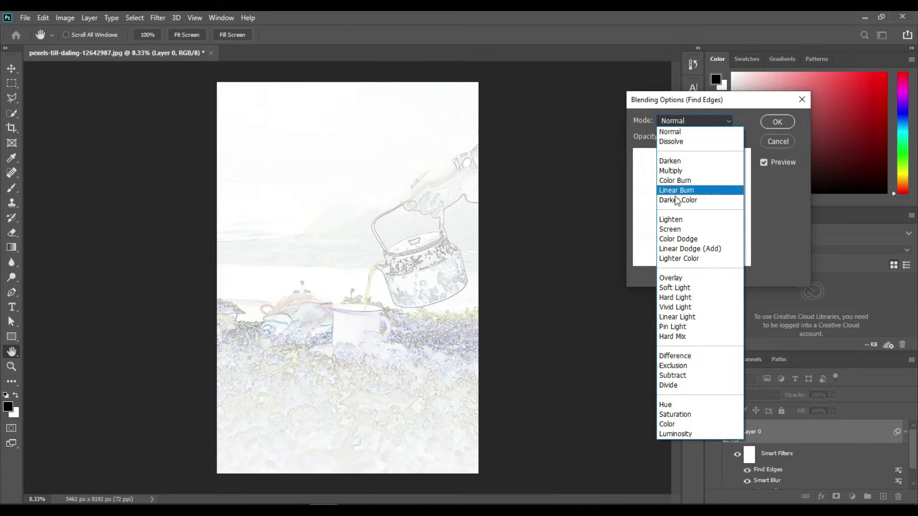
Step: Set the Find Edges filter's blend mode to Multiply at 100% opacity
click(674, 170)
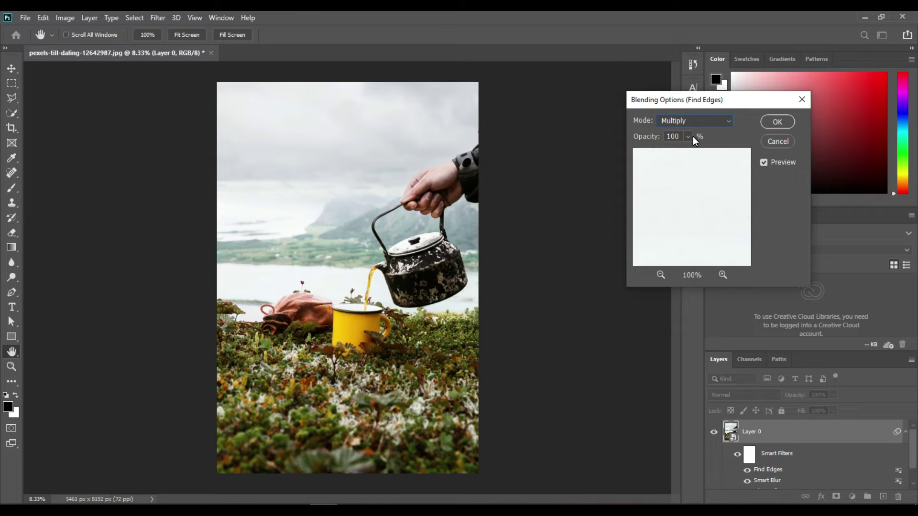
click(777, 121)
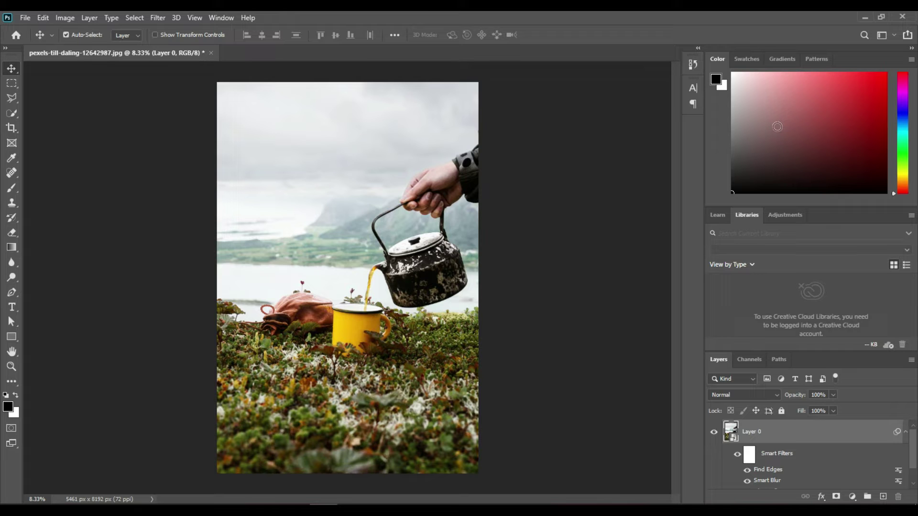
Step: Open the paper texture pexels-eva-bronzini-7598248.jpg from the Downloads folder
click(158, 18)
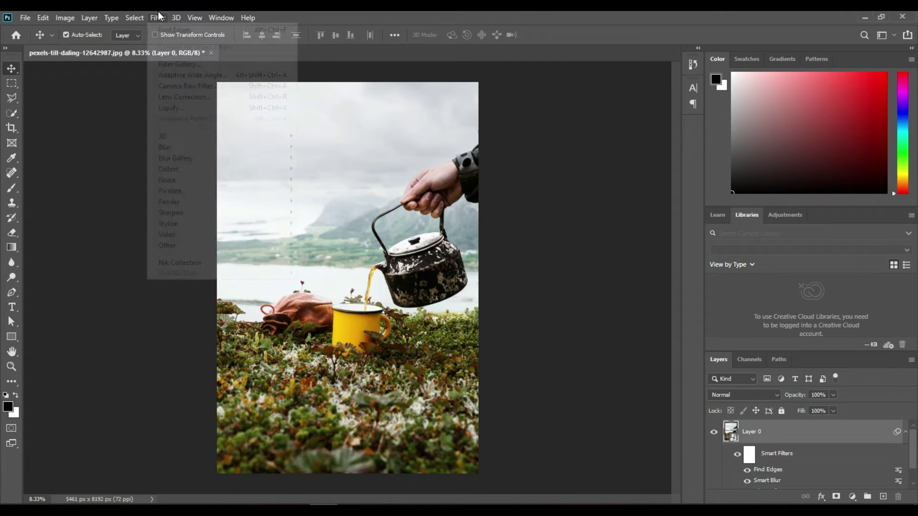
click(489, 17)
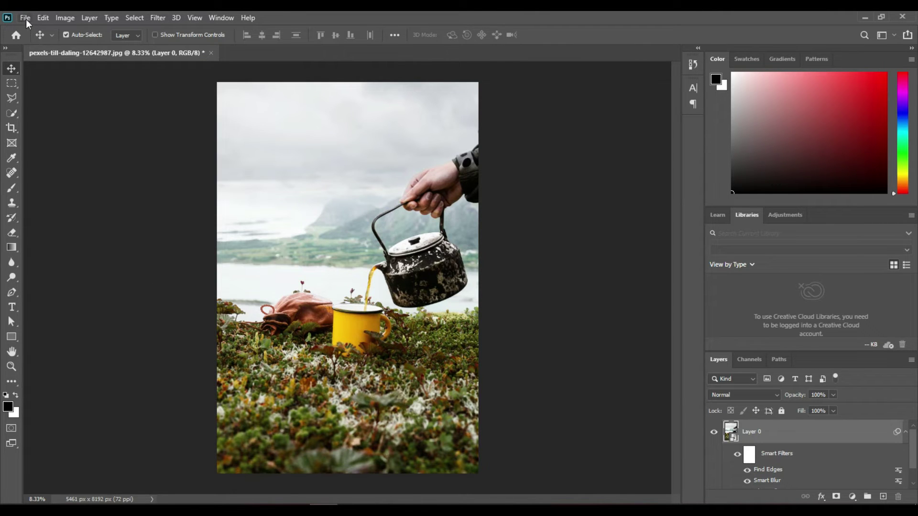
click(26, 19)
click(35, 40)
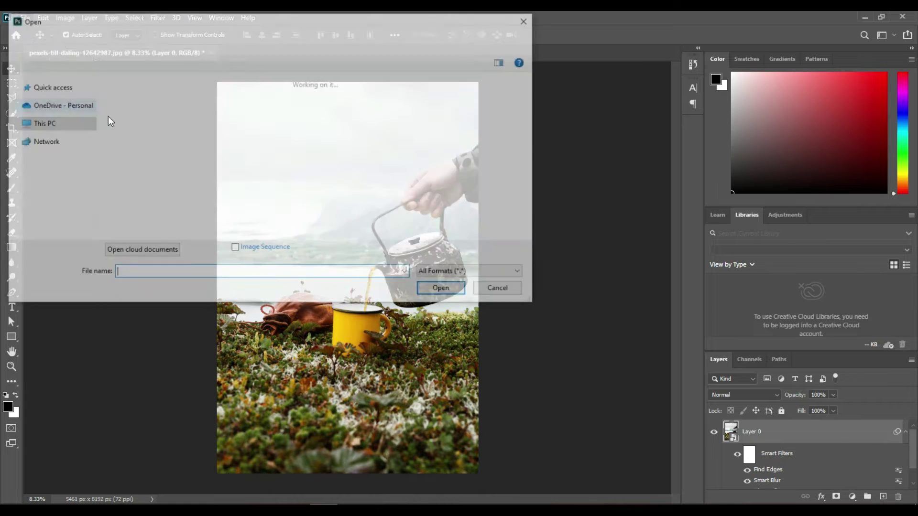
click(257, 109)
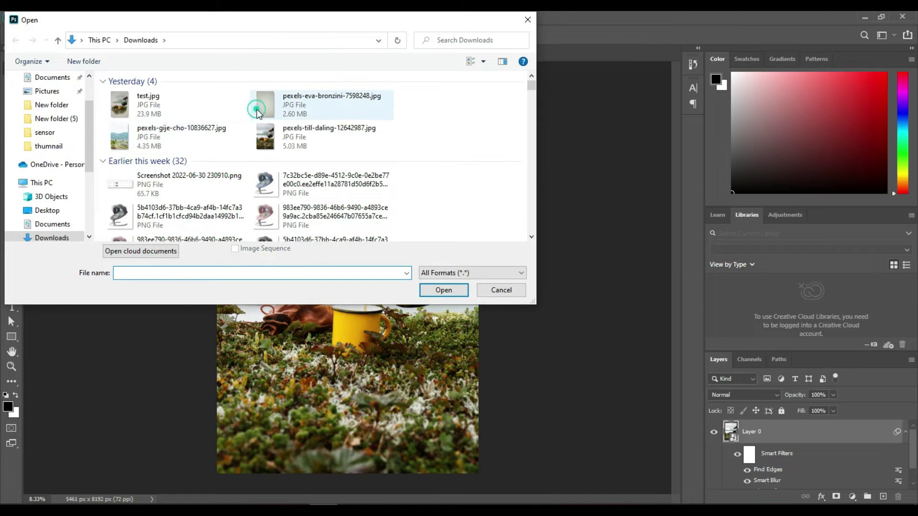
double_click(256, 109)
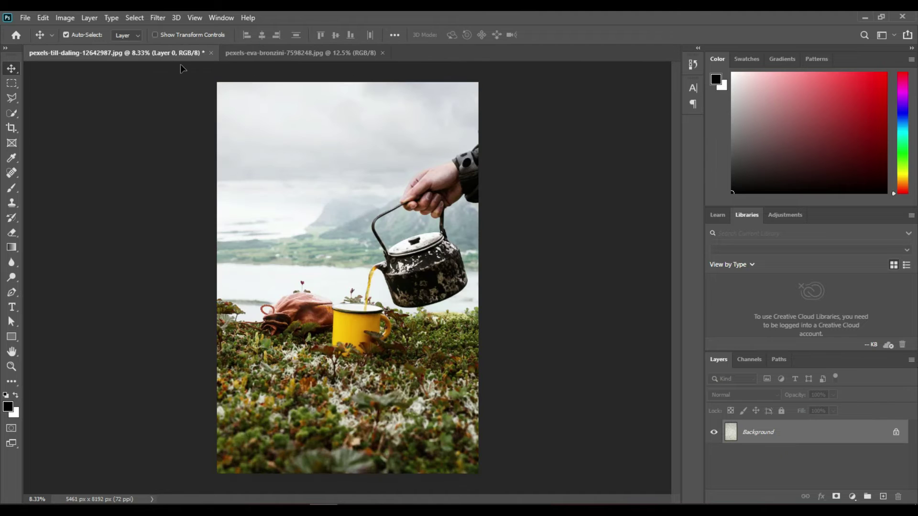
Step: Place the paper texture as Layer 1 and scale it to 149.59% to cover the canvas
mouse_move(185, 56)
mouse_down()
mouse_move(309, 194)
mouse_move(360, 275)
mouse_up()
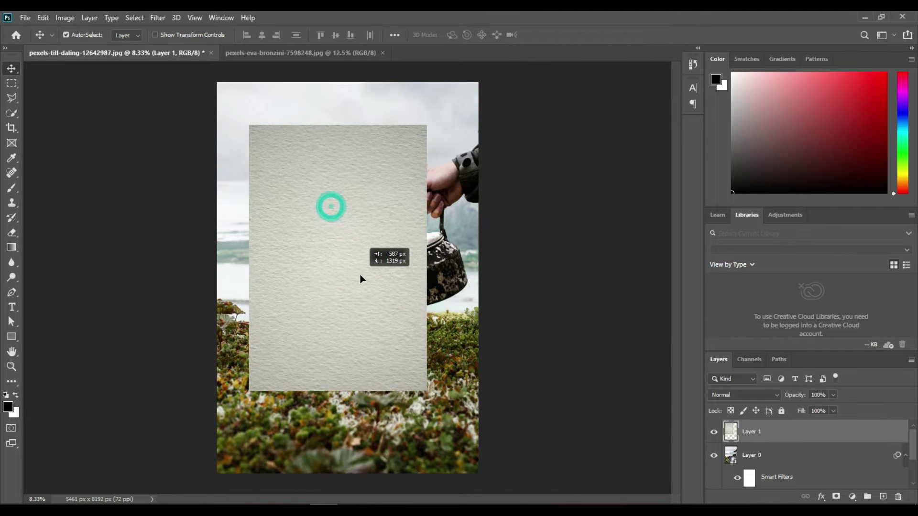
key(ctrl+t)
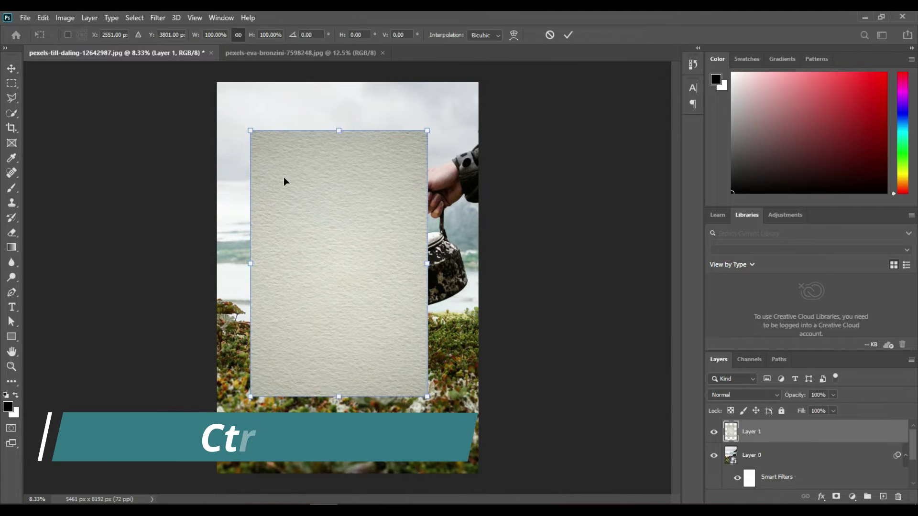
drag(248, 129, 216, 80)
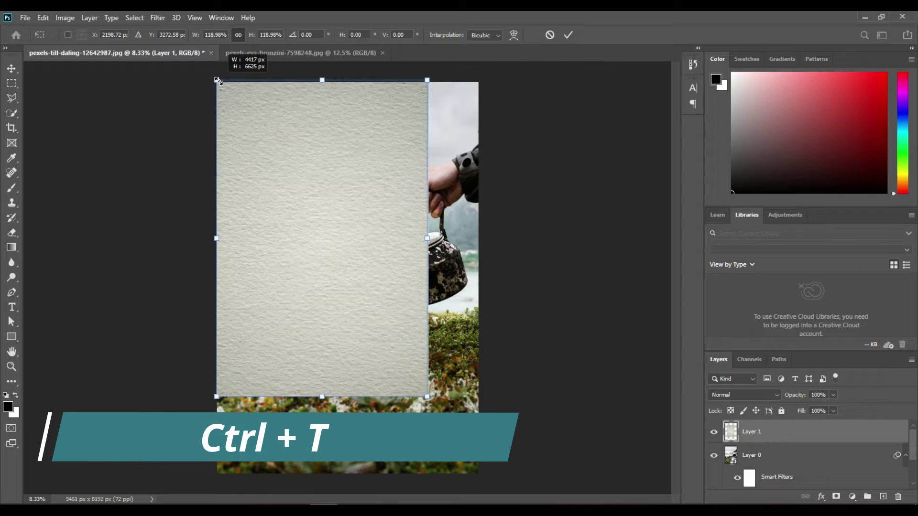
drag(427, 402, 473, 482)
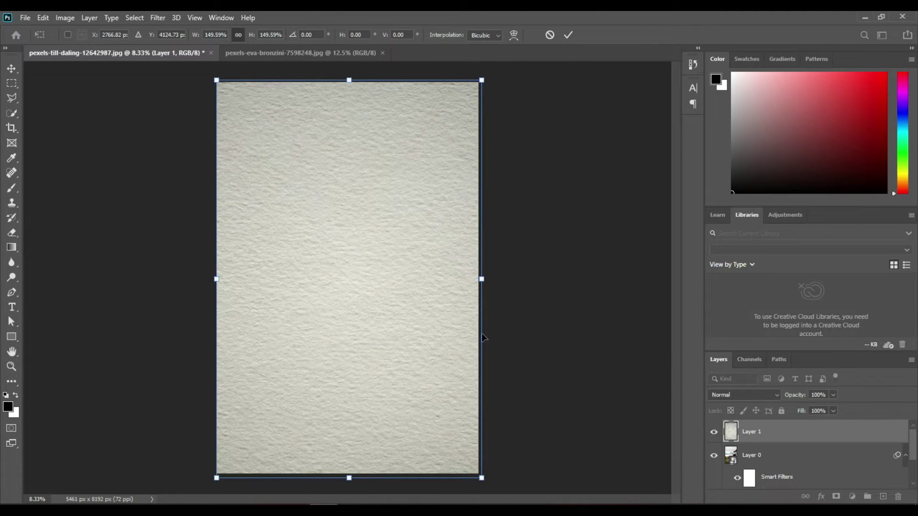
drag(404, 231, 403, 229)
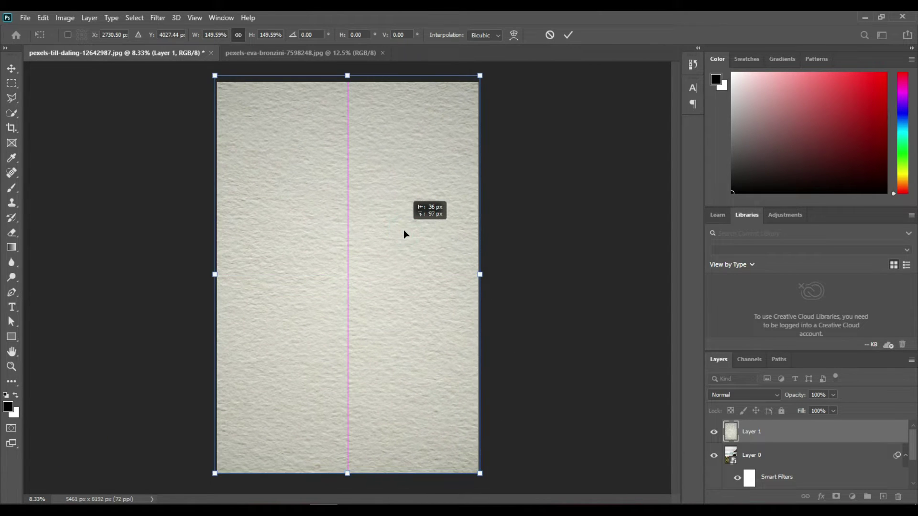
click(568, 36)
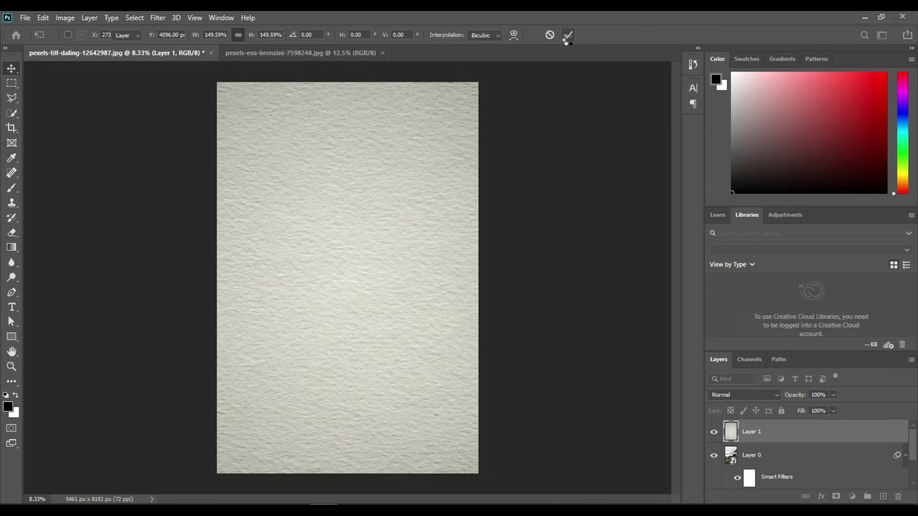
Step: Blend the paper layer in Multiply and give Layer 0 an inverted black mask hiding the photo
click(762, 394)
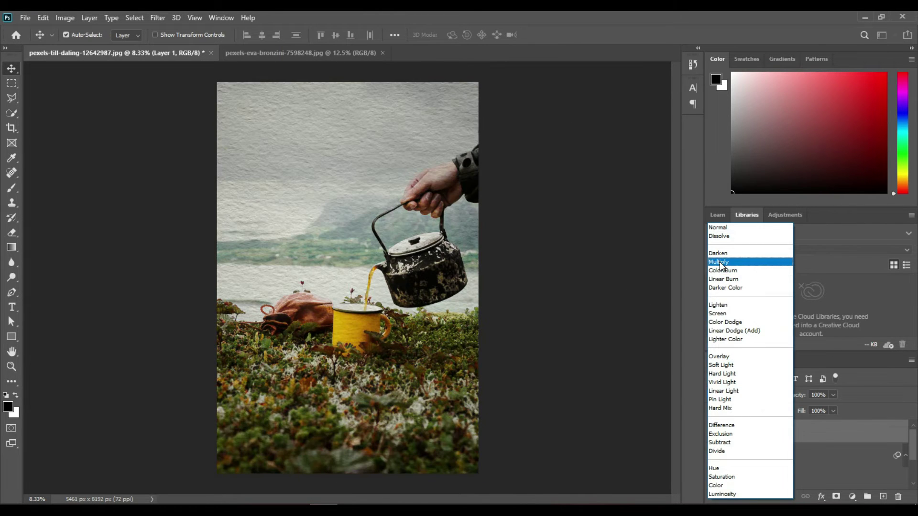
click(719, 262)
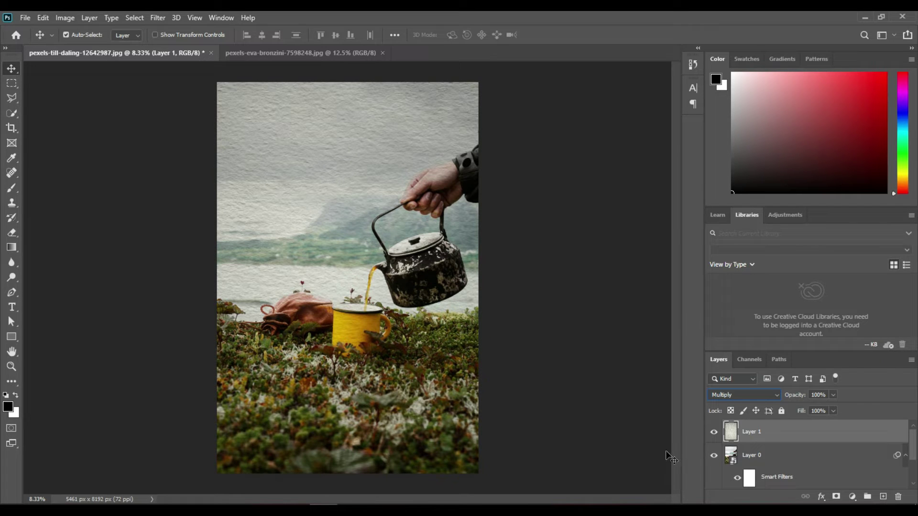
click(762, 460)
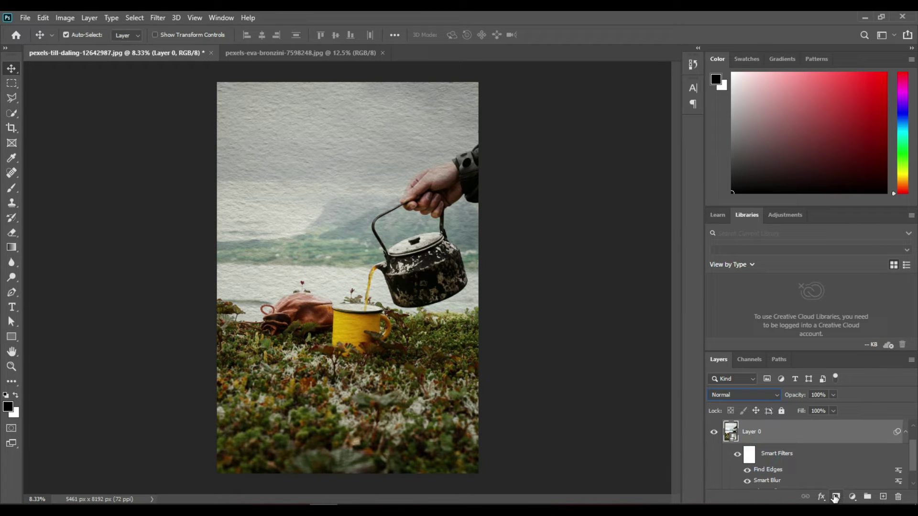
click(838, 497)
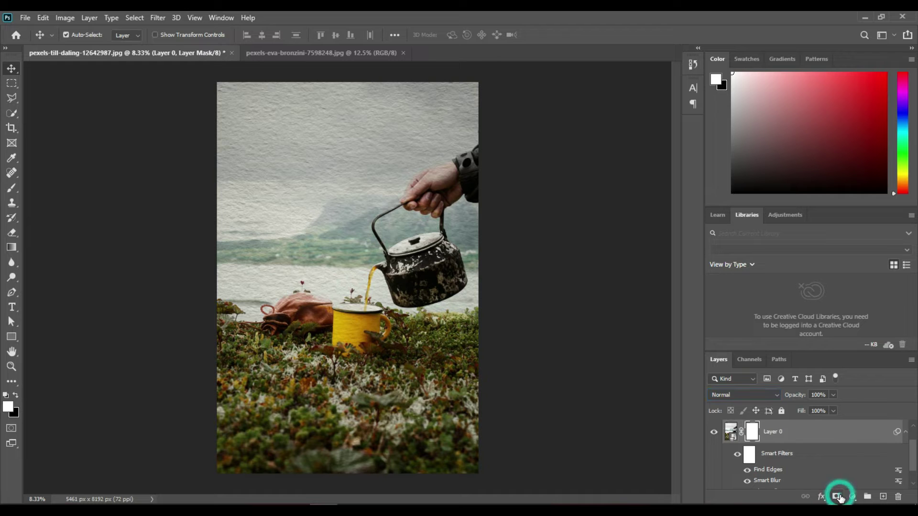
key(ctrl+i)
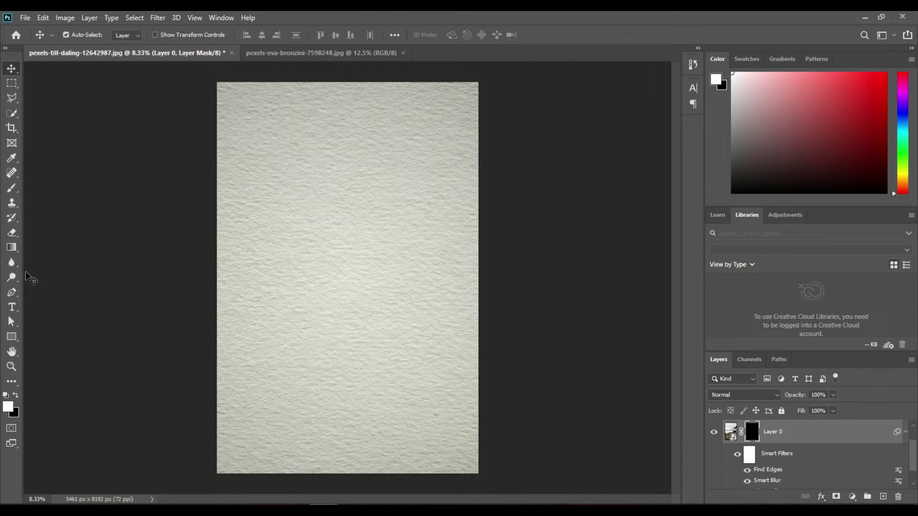
click(12, 188)
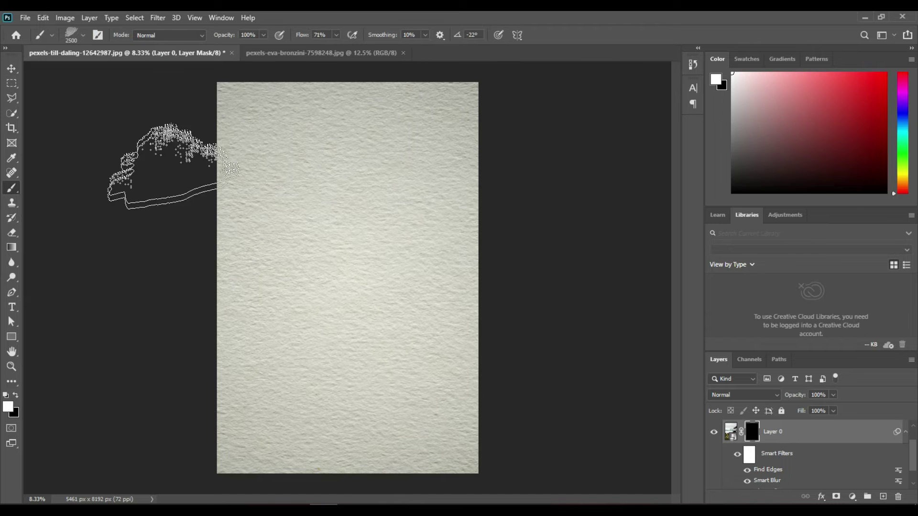
Step: Pick the Watercolor 1 brush from the brush presets
right_click(325, 279)
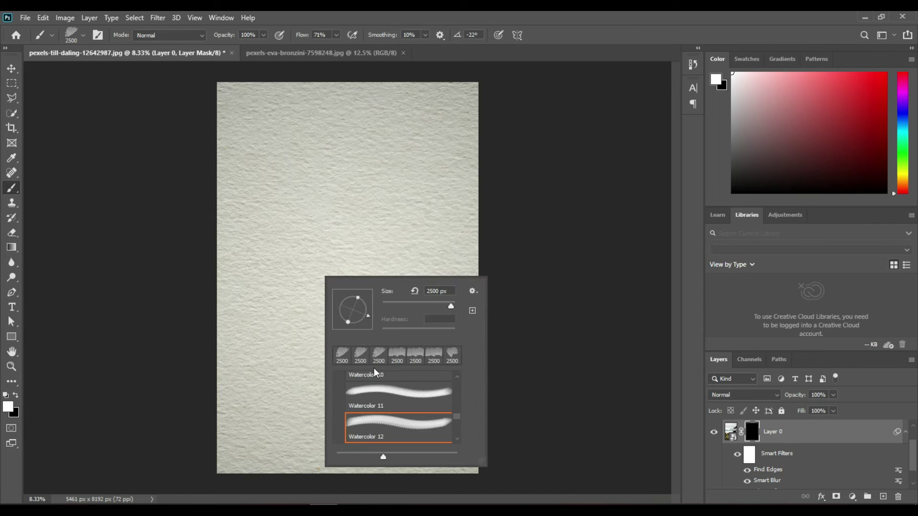
scroll(376, 424, up, 1)
scroll(377, 423, up, 1)
scroll(380, 424, up, 1)
scroll(385, 424, up, 1)
scroll(385, 424, up, 1)
scroll(385, 424, up, 1)
scroll(384, 424, up, 2)
scroll(384, 424, up, 2)
scroll(385, 424, up, 2)
click(385, 424)
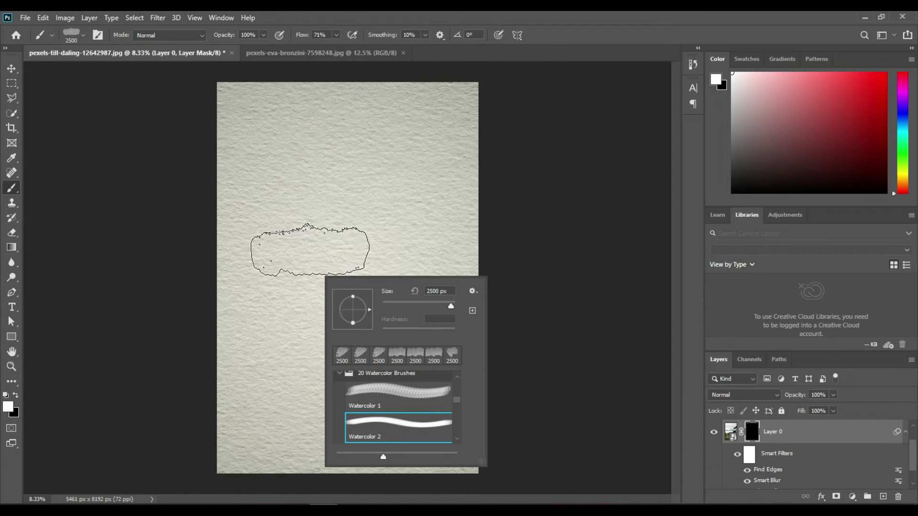
click(384, 397)
key(Return)
Step: Paint white on Layer 0's mask near the centre to reveal the hand, kettle and mug
click(337, 234)
drag(349, 281, 355, 247)
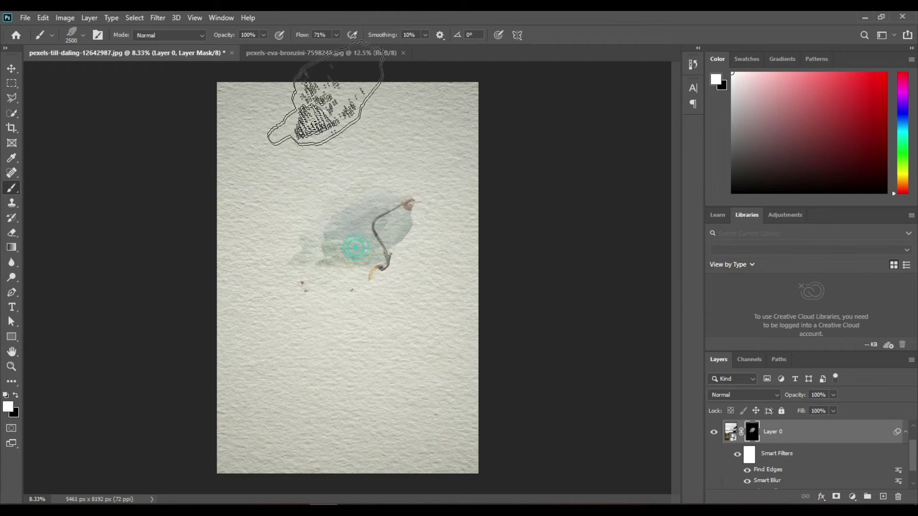
mouse_move(368, 265)
mouse_down()
mouse_move(377, 220)
mouse_move(339, 244)
mouse_move(408, 231)
mouse_move(368, 322)
mouse_up()
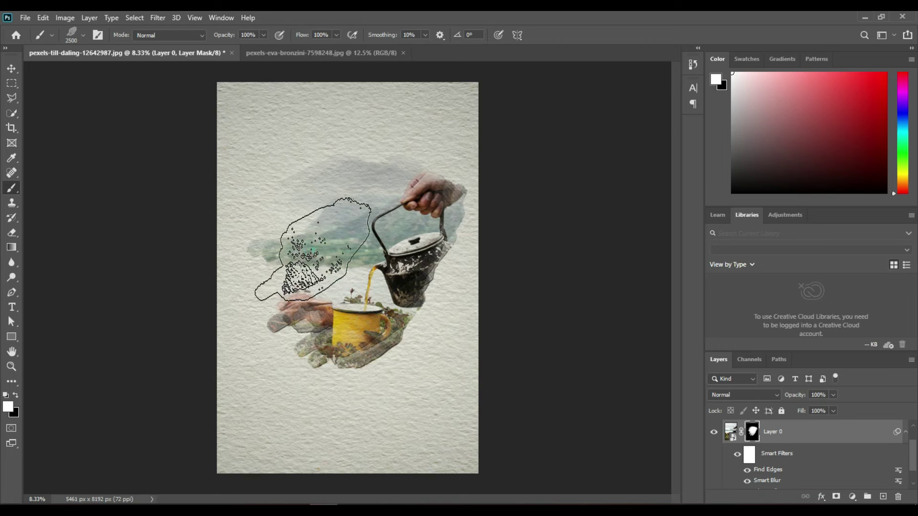
Step: Switch to the Watercolor 2 brush and reveal more of the kettle and sky
right_click(368, 245)
click(407, 386)
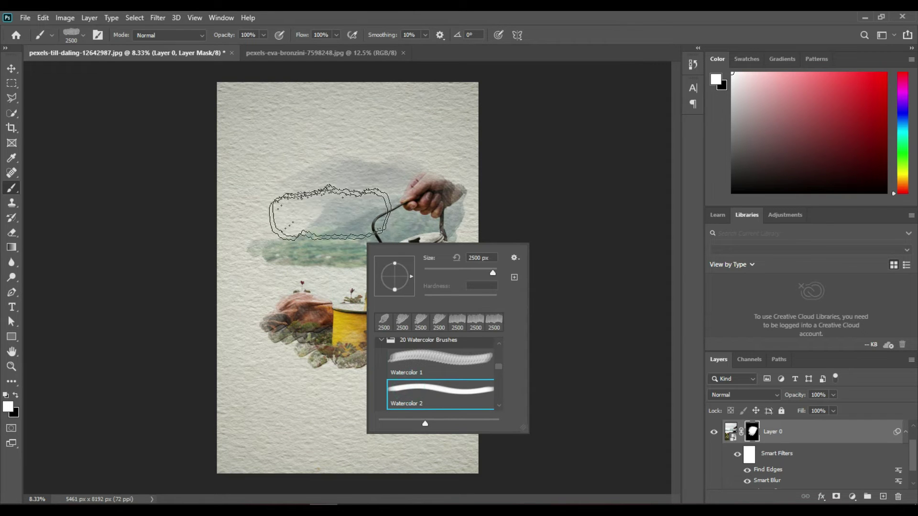
click(351, 177)
drag(356, 182, 399, 186)
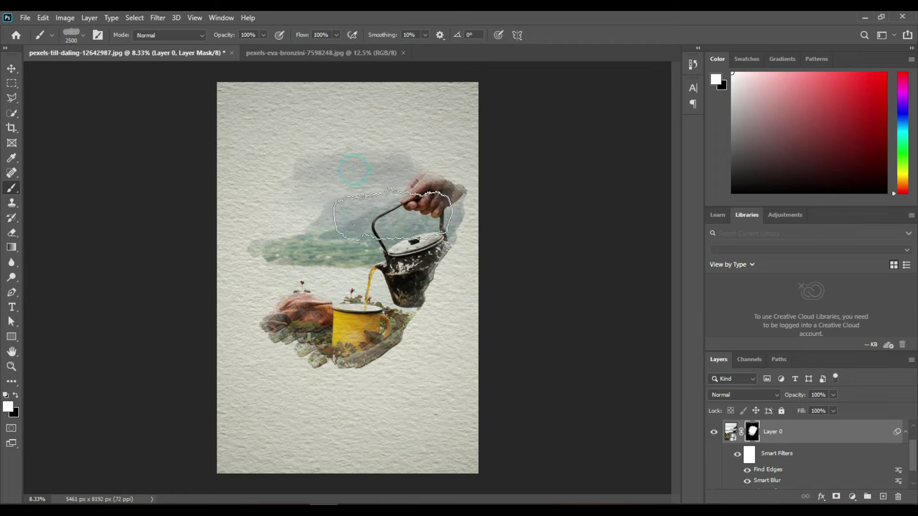
Step: Rotate the brush tip to -52° and paint the mask toward the lower left beside the mug
right_click(394, 199)
drag(436, 236, 431, 245)
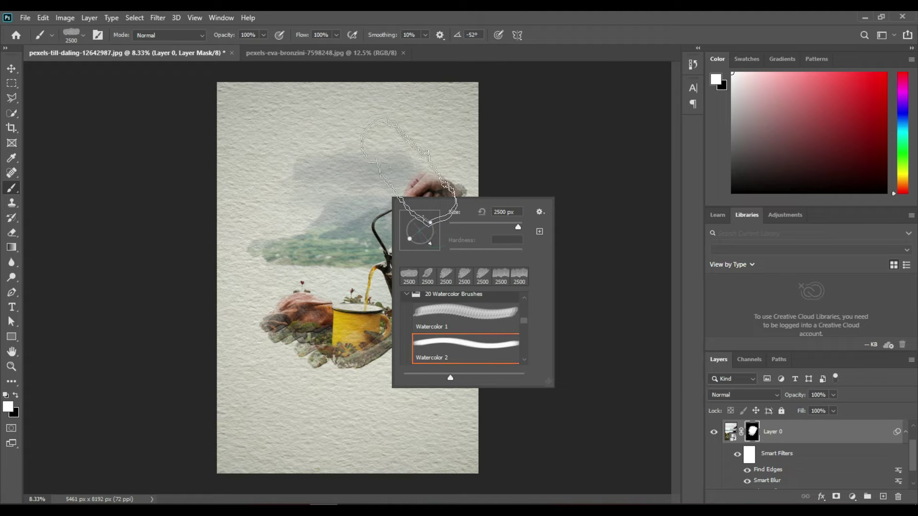
click(408, 179)
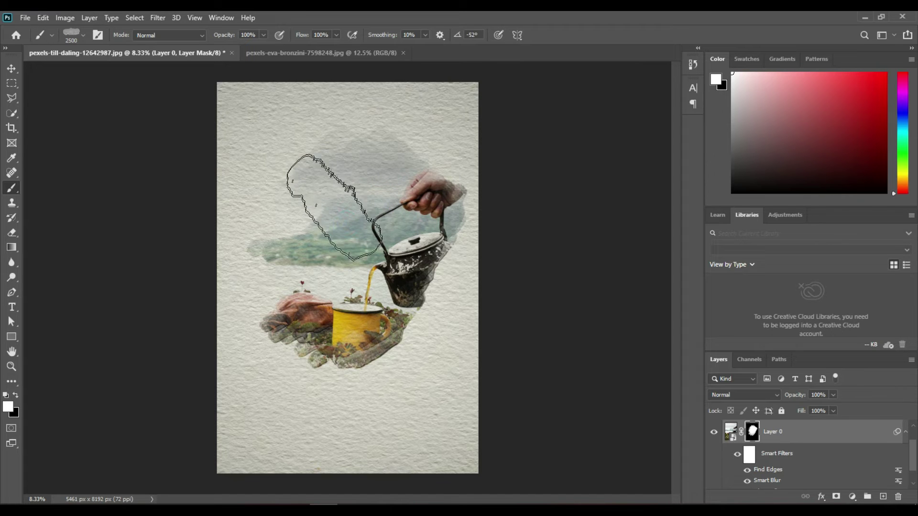
click(323, 211)
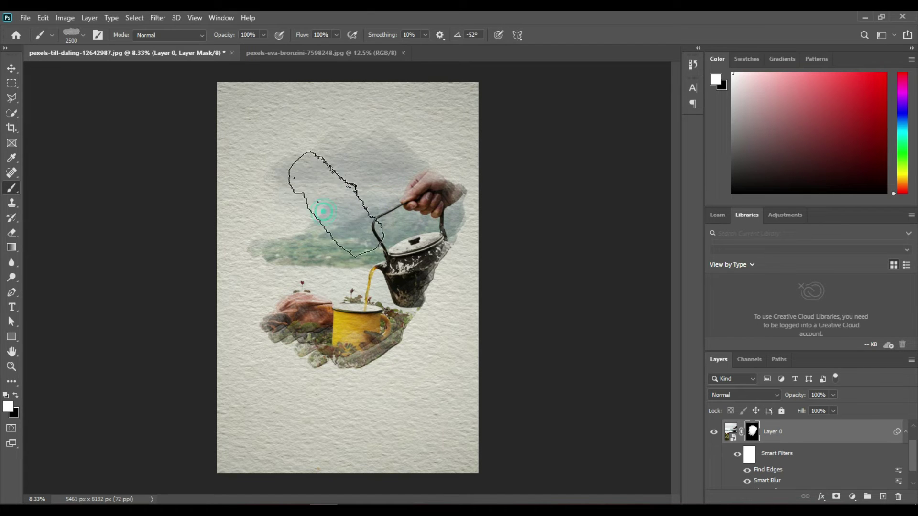
drag(324, 211, 276, 280)
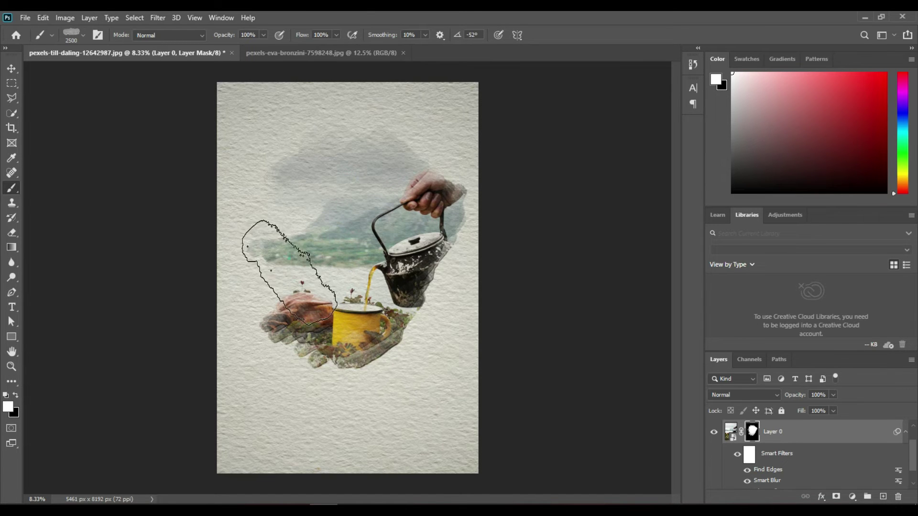
Step: Switch to the Watercolor 4 brush with its tip rotated to 56°
right_click(363, 247)
scroll(396, 389, down, 1)
scroll(396, 388, down, 1)
click(417, 392)
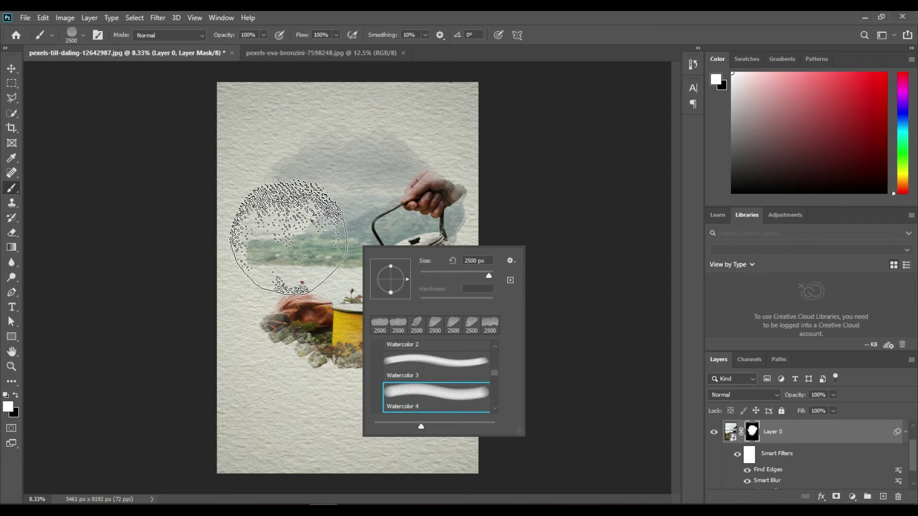
right_click(365, 224)
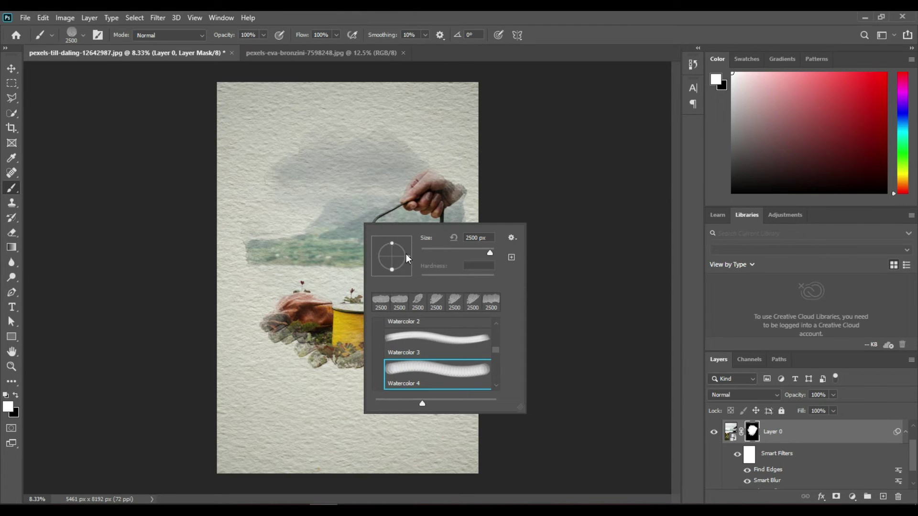
drag(407, 240, 334, 181)
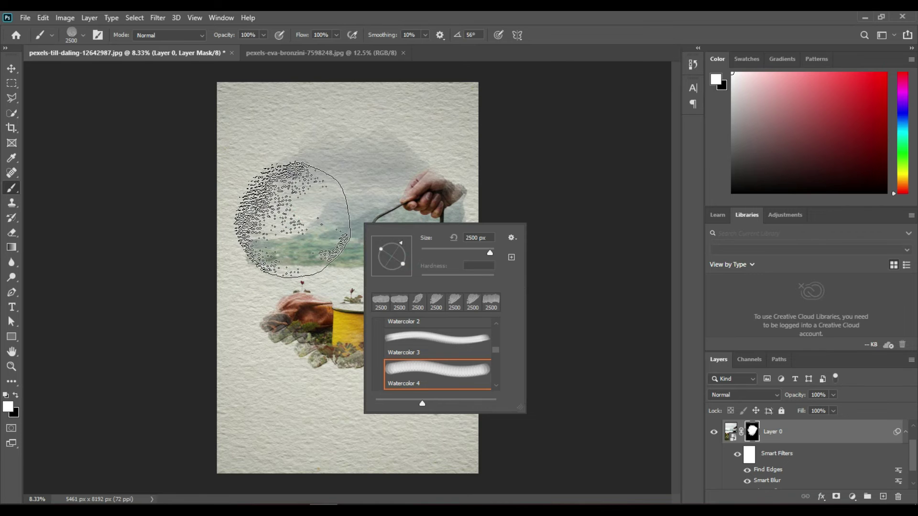
click(306, 200)
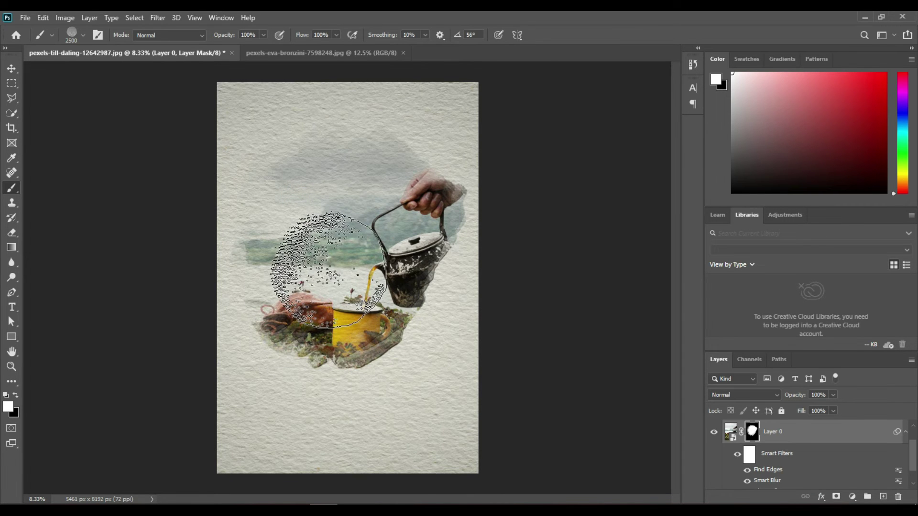
Step: Switch to the Watercolor 6 brush and reveal the hand and arm above the kettle
right_click(329, 271)
scroll(395, 396, down, 1)
scroll(395, 396, down, 1)
click(390, 401)
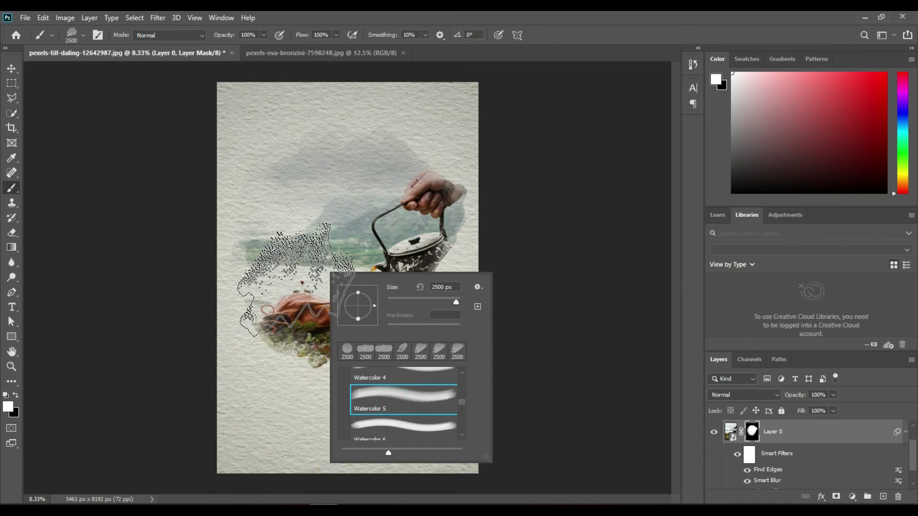
click(371, 422)
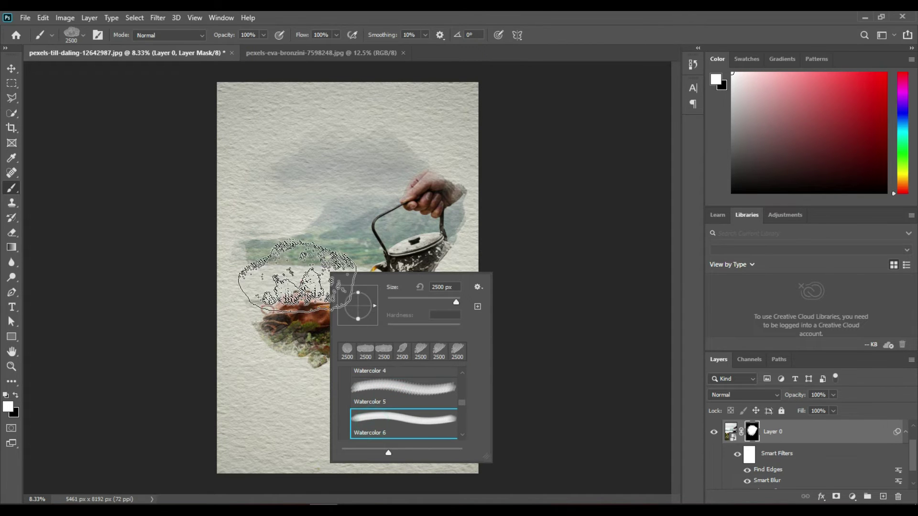
right_click(382, 234)
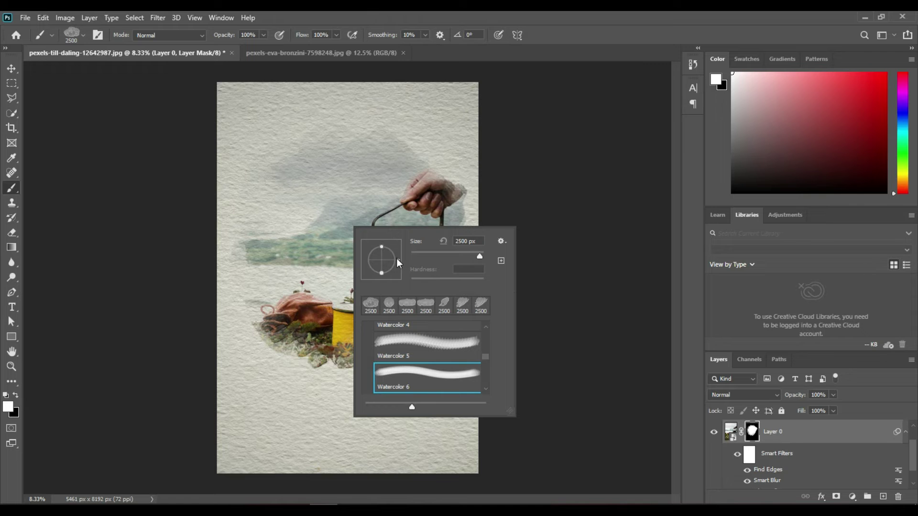
click(411, 165)
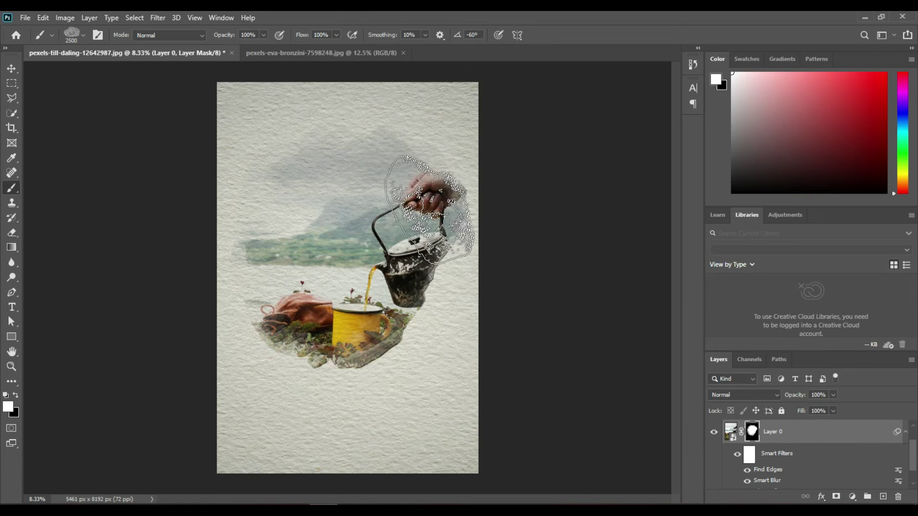
mouse_move(429, 191)
mouse_down()
mouse_move(394, 230)
mouse_move(403, 263)
mouse_up()
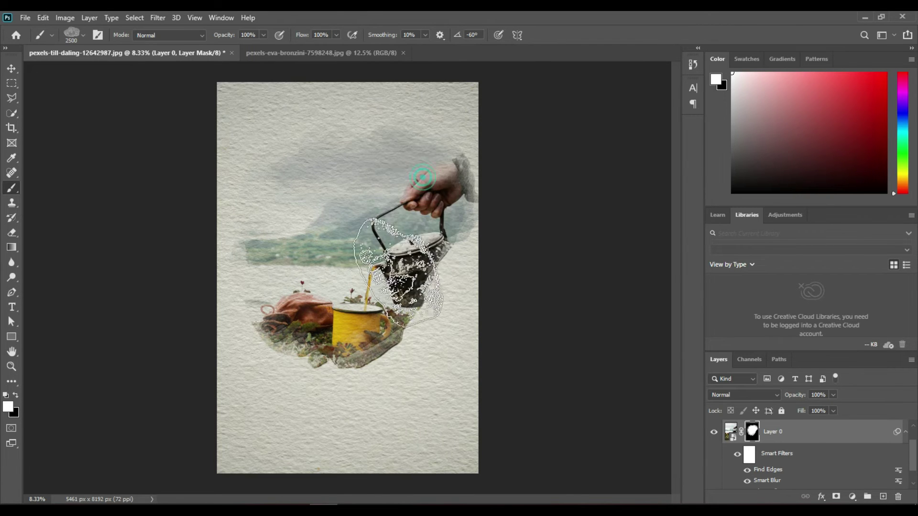
Step: Rotate the brush tip to -111°
right_click(396, 253)
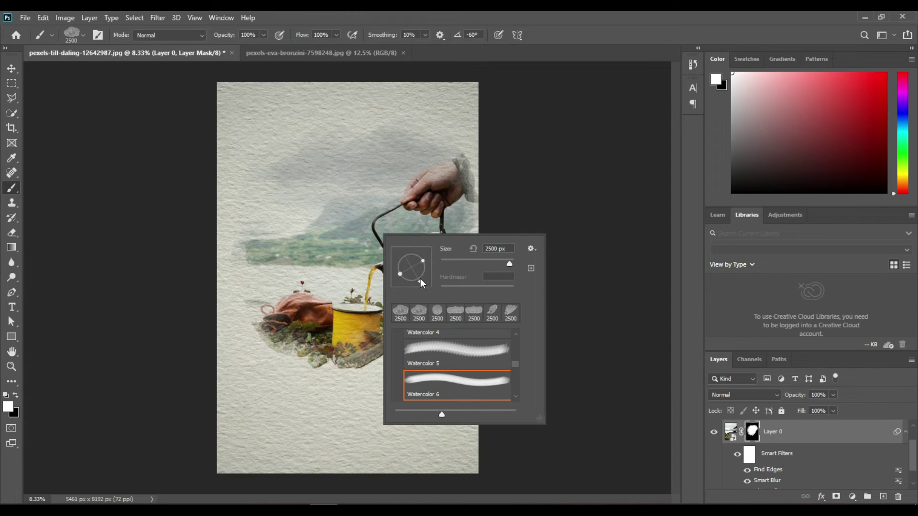
mouse_move(405, 288)
mouse_down()
mouse_move(391, 276)
mouse_move(421, 299)
mouse_move(427, 240)
mouse_move(383, 310)
mouse_up()
key(Return)
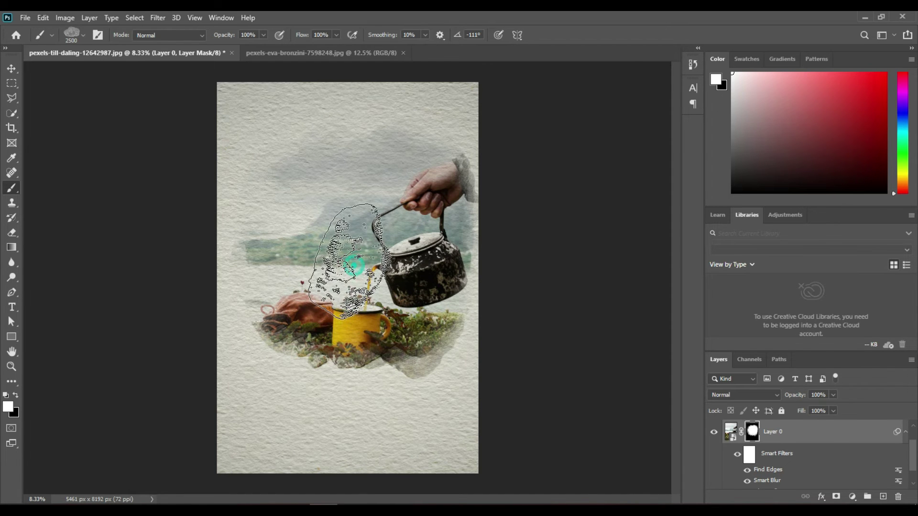
Step: Switch to the Watercolor 9 brush at 4000 px and reveal more of the lower-left mug scene
right_click(374, 290)
scroll(405, 412, down, 2)
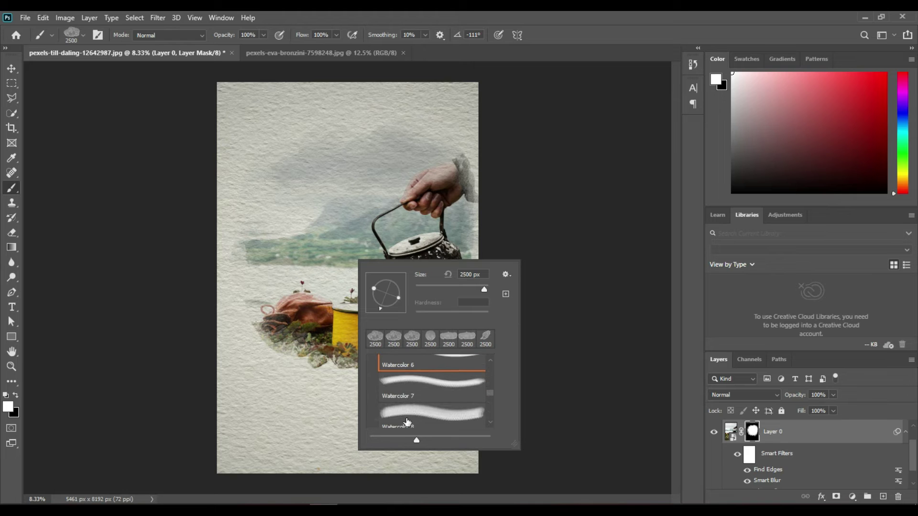
click(408, 404)
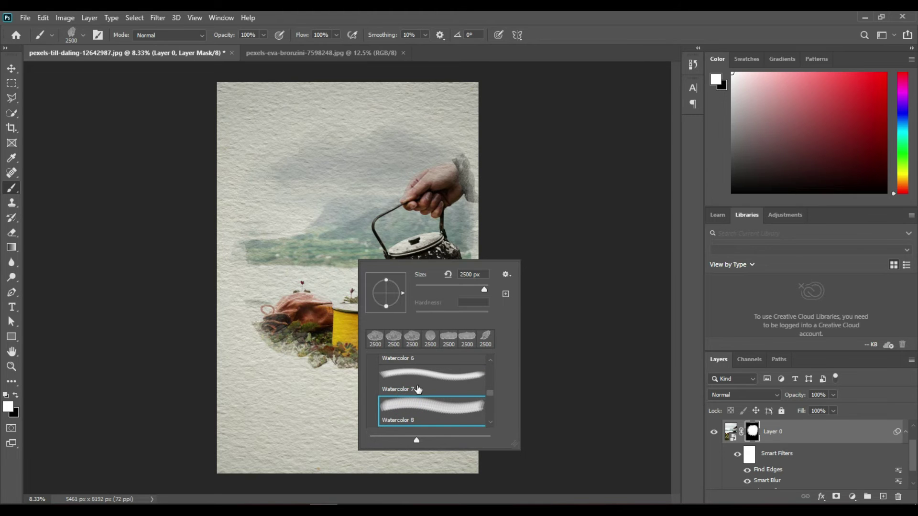
scroll(432, 406, down, 1)
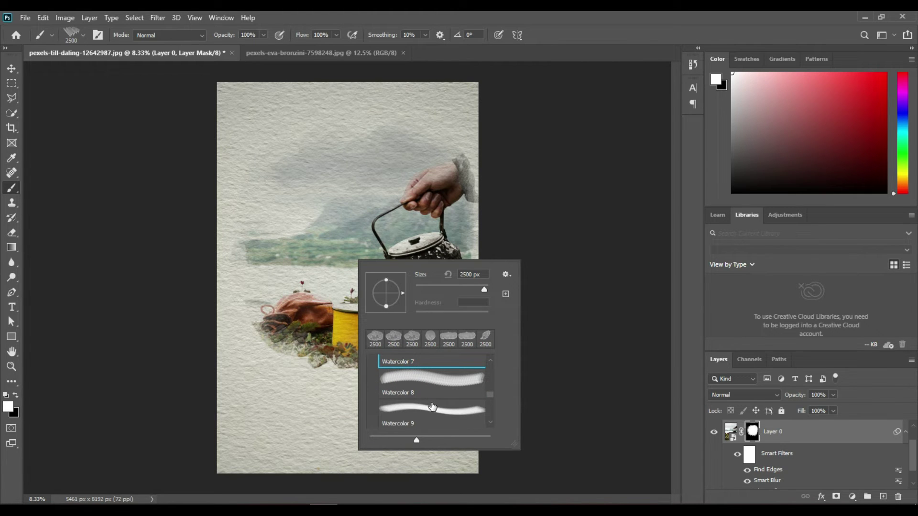
click(420, 412)
right_click(311, 291)
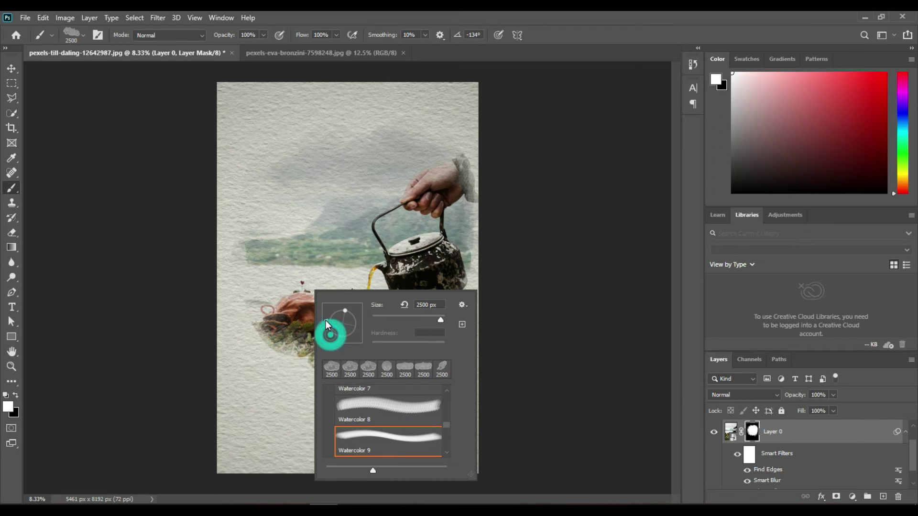
click(303, 263)
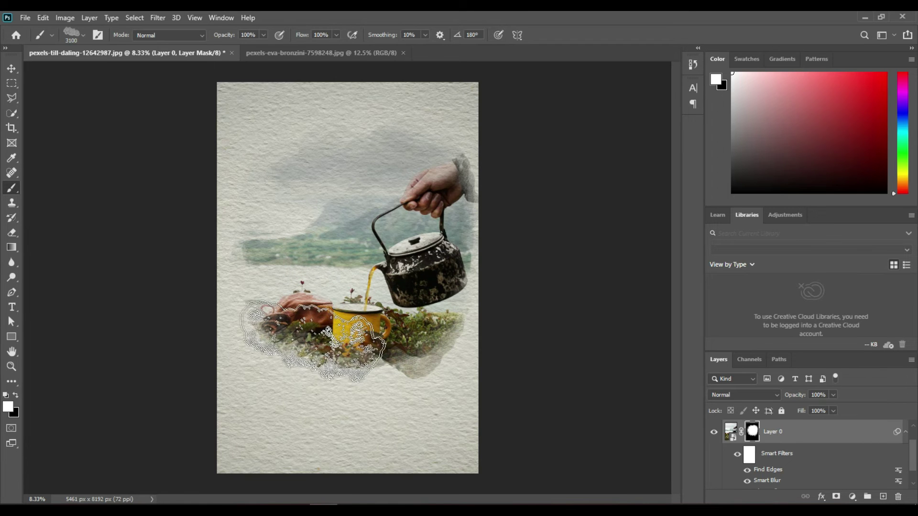
key(bracketright)
key(bracketright)
key(bracketright)
drag(334, 344, 344, 313)
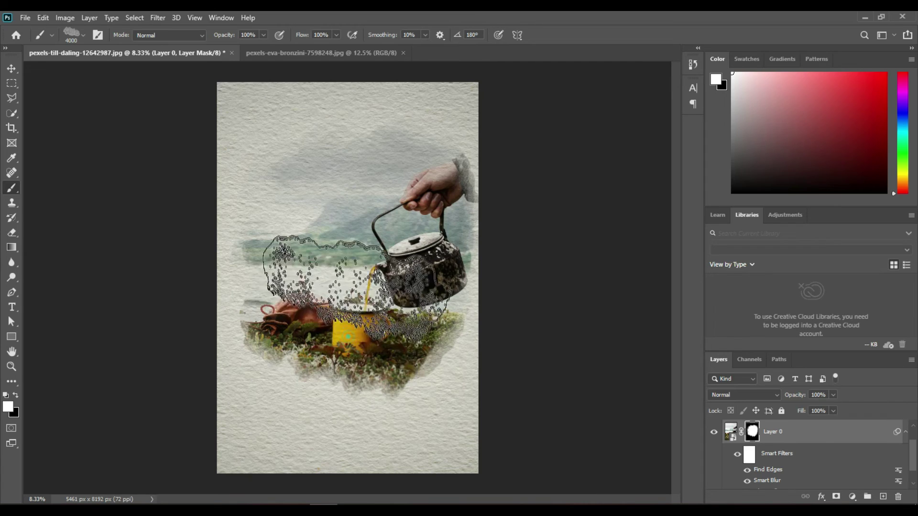
Step: Rotate the brush tip to -120° and shrink it from 4000 to 3300 px
right_click(351, 330)
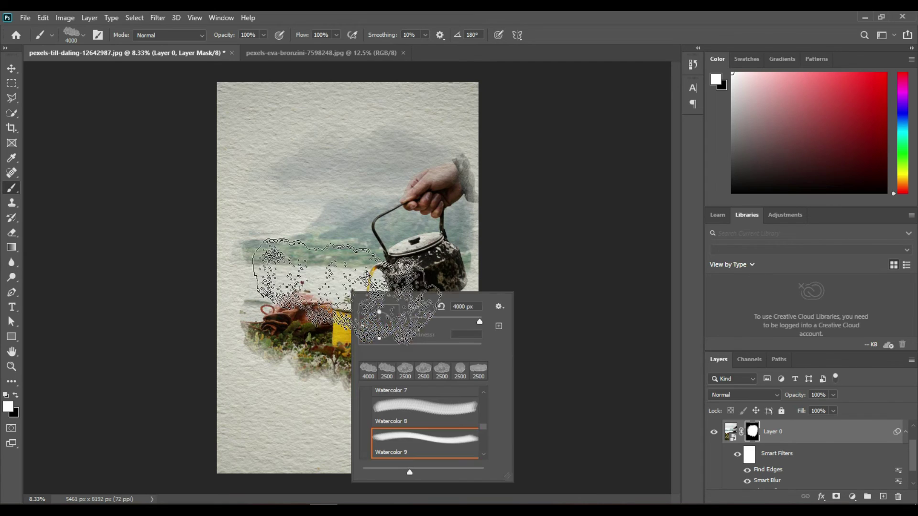
key(shift+Right)
key(shift+Right)
key(shift+Right)
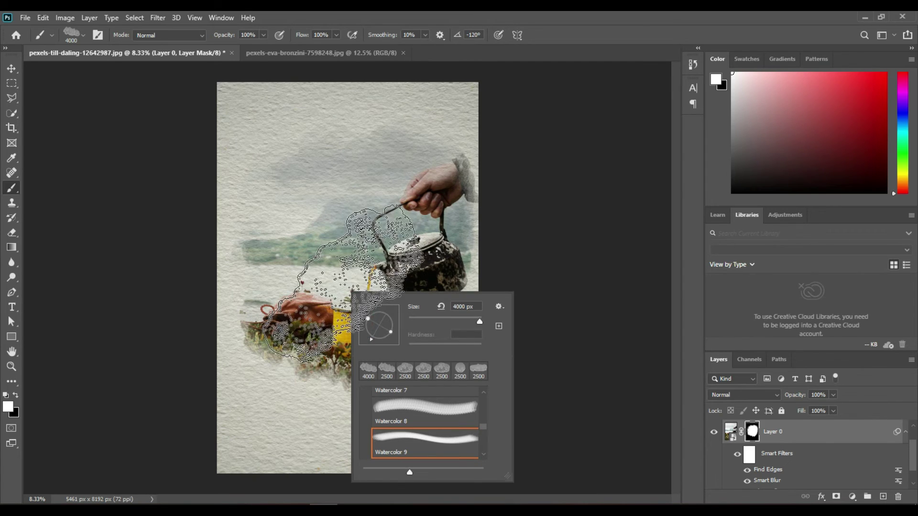
key(Return)
key(bracketleft)
key(bracketleft)
key(bracketleft)
key(bracketleft)
key(bracketleft)
key(bracketleft)
key(bracketleft)
key(bracketleft)
key(bracketleft)
key(bracketleft)
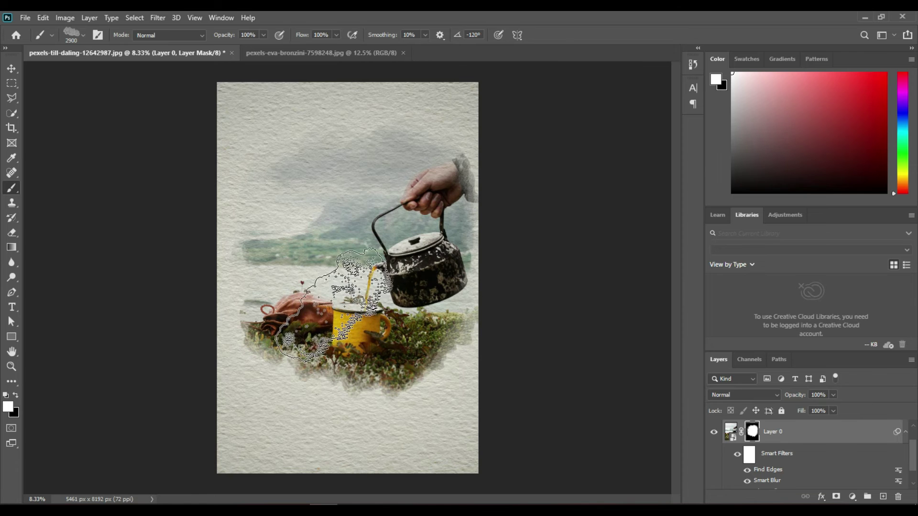
Step: Try Watercolor brushes 11 through 16 and settle on Watercolor 17
right_click(354, 288)
scroll(409, 418, down, 2)
scroll(409, 418, down, 1)
scroll(409, 419, down, 1)
click(409, 416)
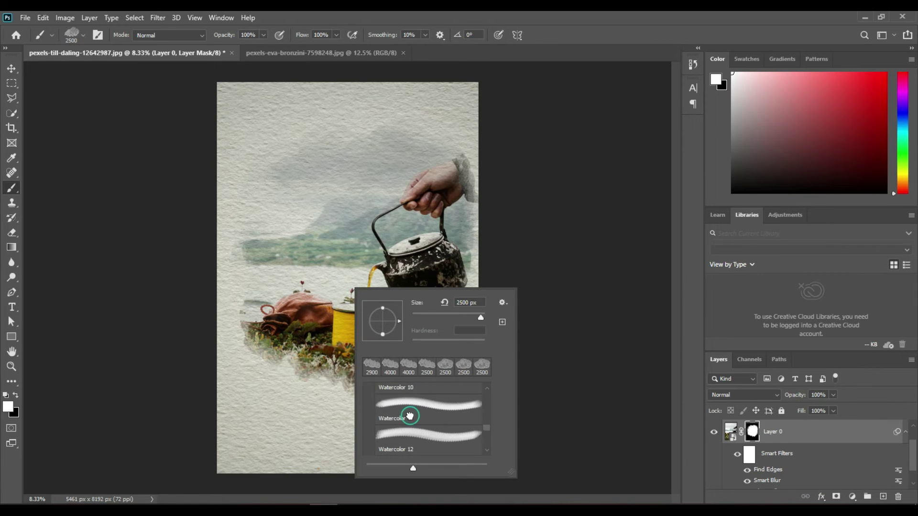
scroll(396, 442, up, 1)
scroll(408, 435, down, 1)
scroll(408, 435, down, 2)
click(407, 432)
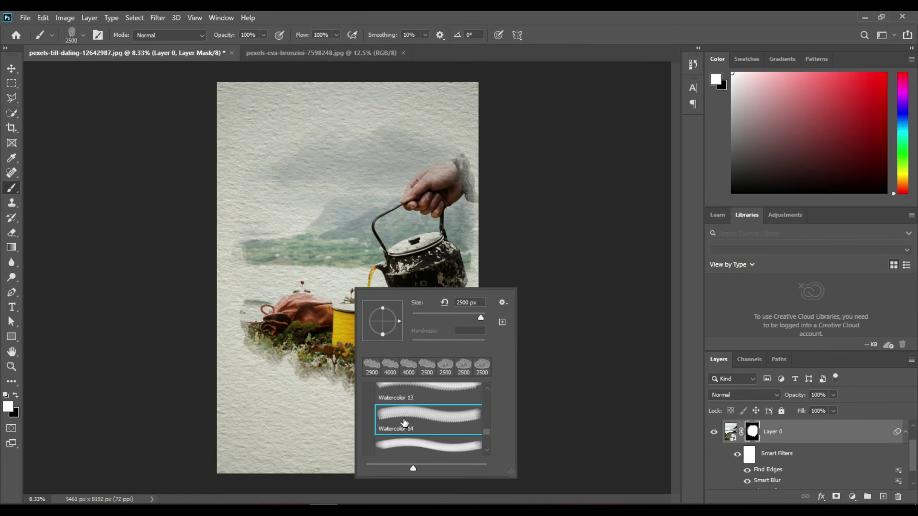
click(401, 445)
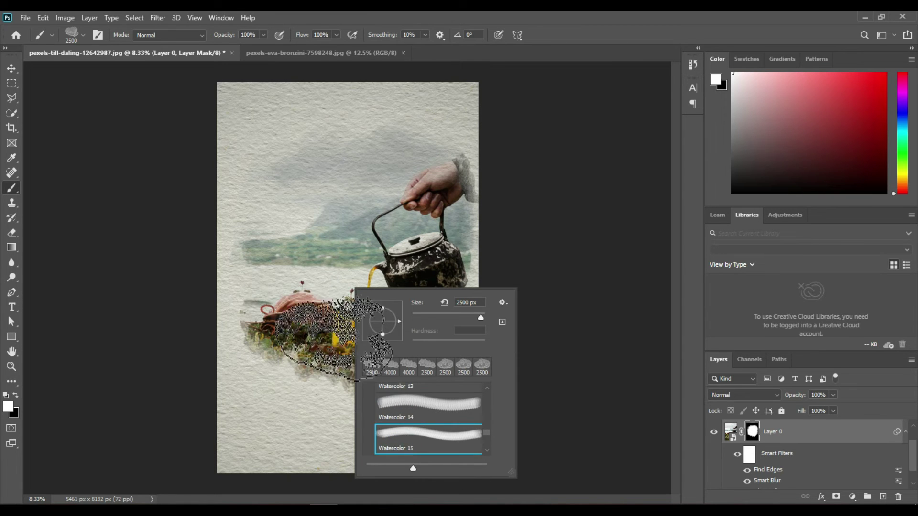
scroll(440, 439, down, 1)
scroll(440, 439, down, 1)
click(430, 433)
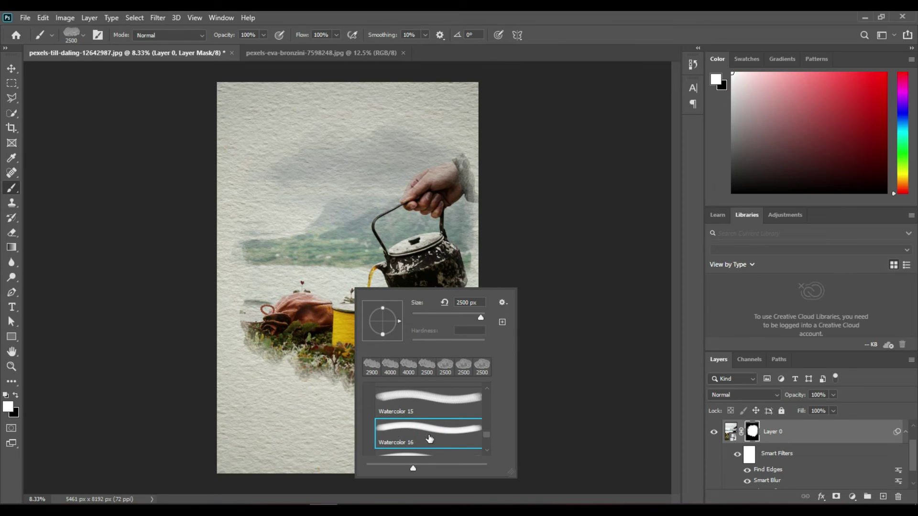
scroll(430, 439, down, 1)
click(416, 445)
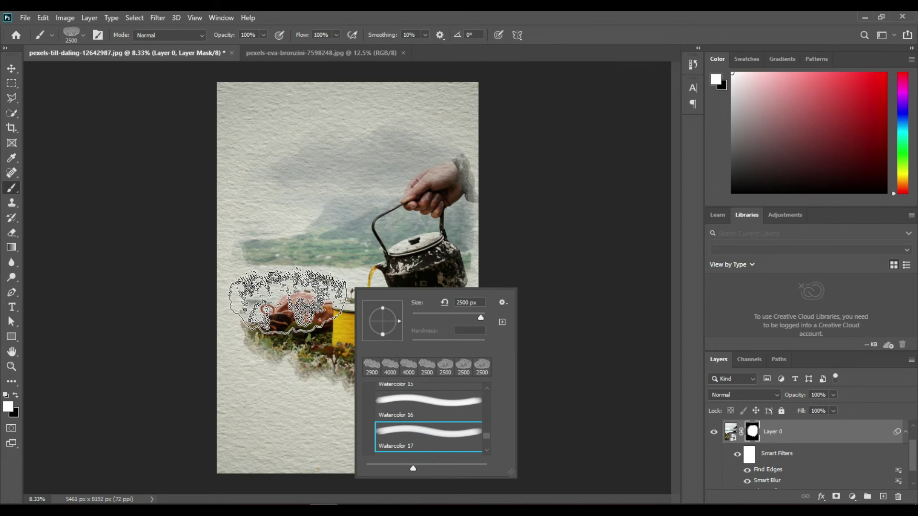
Step: Rotate and enlarge the brush to about 3900, then reveal more mug, bag and grass toward the lower left
right_click(316, 300)
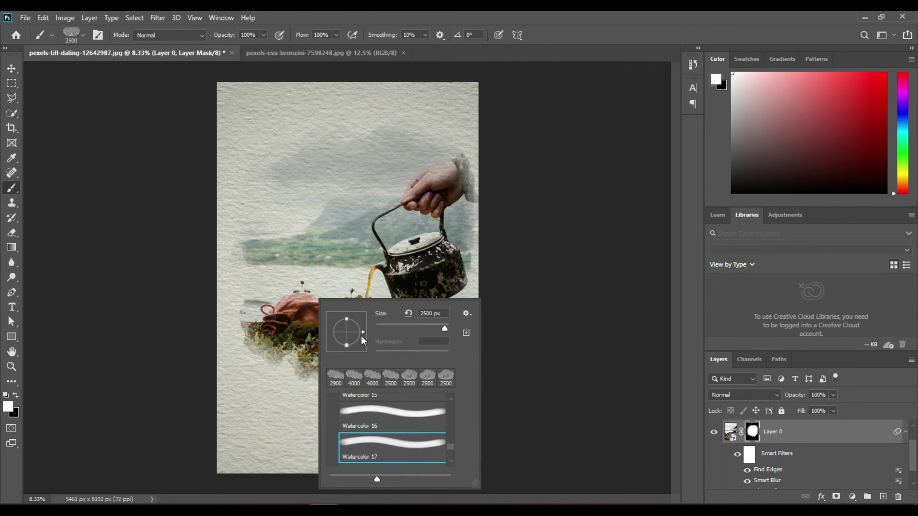
drag(330, 341, 335, 342)
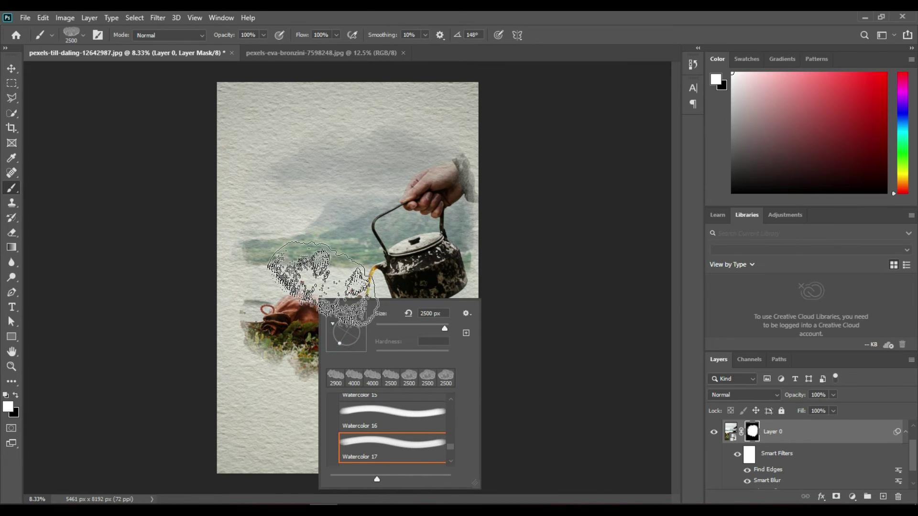
click(313, 311)
key(bracketright)
key(bracketright)
key(bracketright)
key(bracketright)
key(bracketright)
key(bracketright)
key(bracketright)
key(bracketright)
key(bracketright)
key(bracketright)
key(bracketright)
key(bracketright)
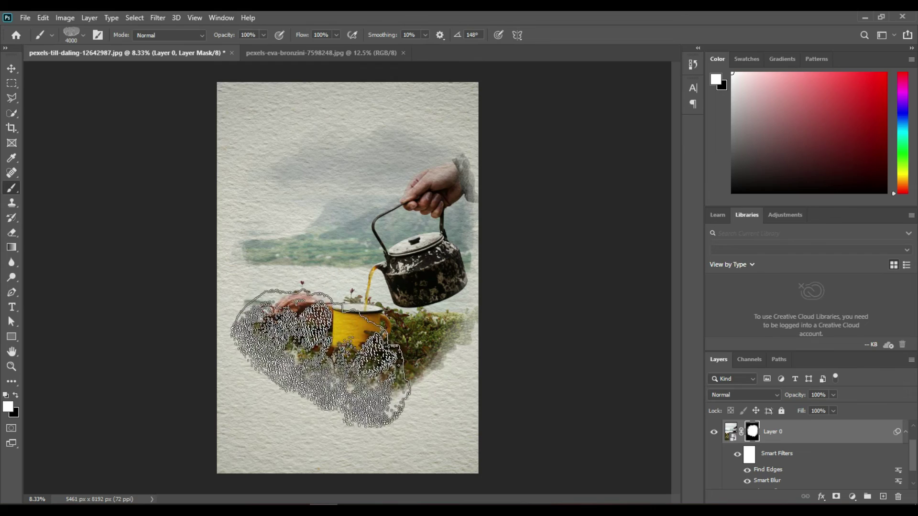
click(317, 336)
drag(317, 336, 356, 265)
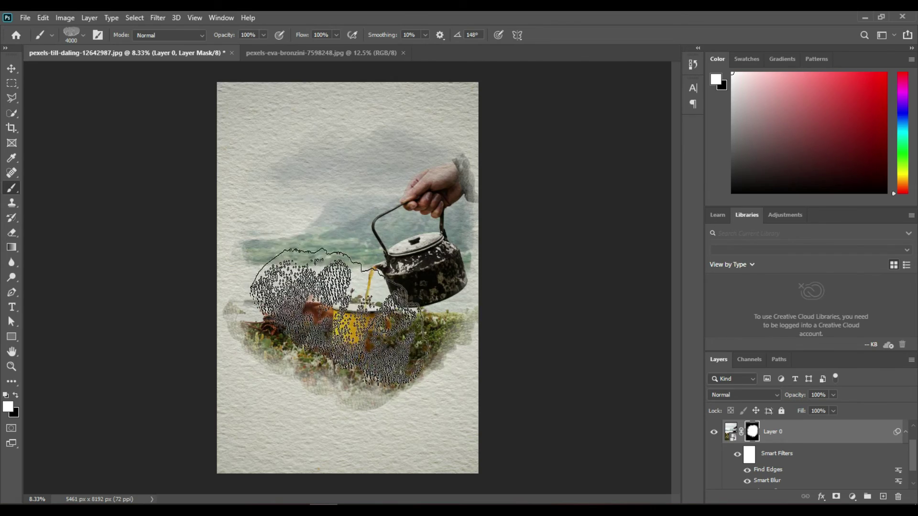
drag(352, 271, 287, 366)
Step: Rotate the brush tip to -172° and stamp it over the kettle and mug
right_click(324, 322)
key(Return)
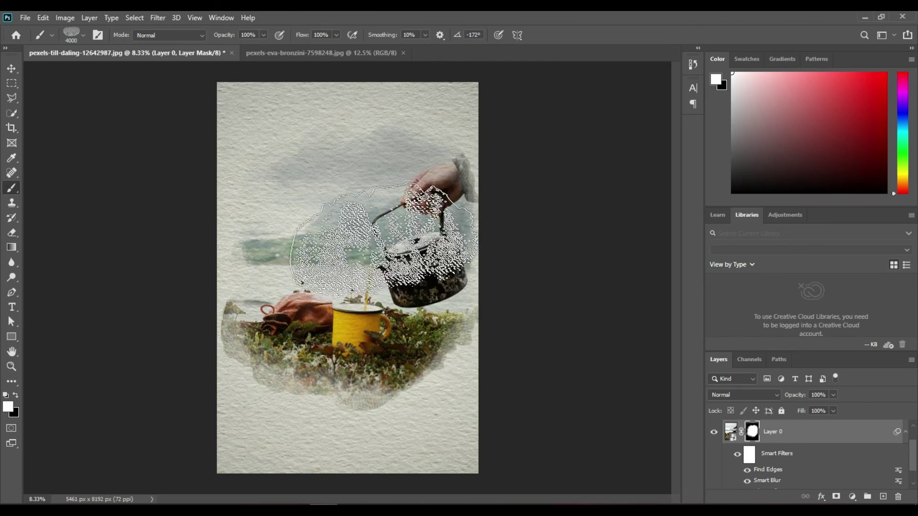
click(379, 199)
click(376, 189)
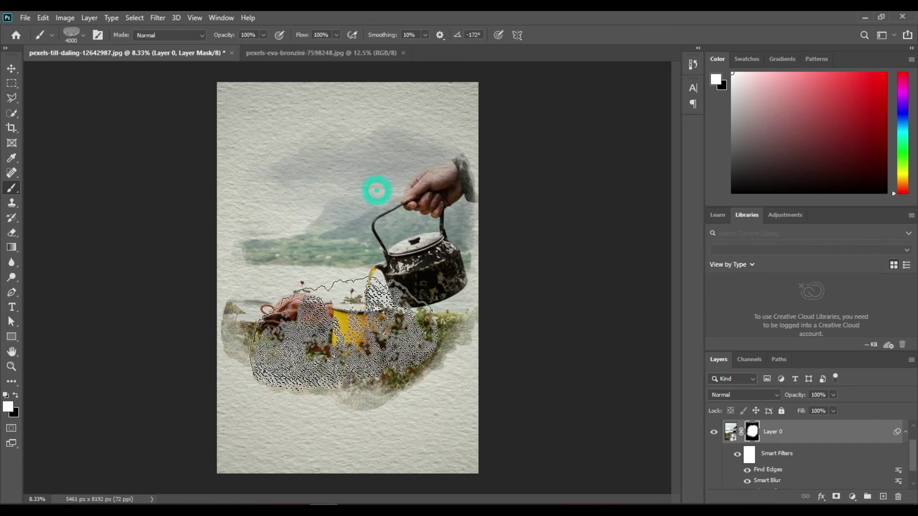
Step: Select the Watercolor 18 brush from the presets
key(ctrl)
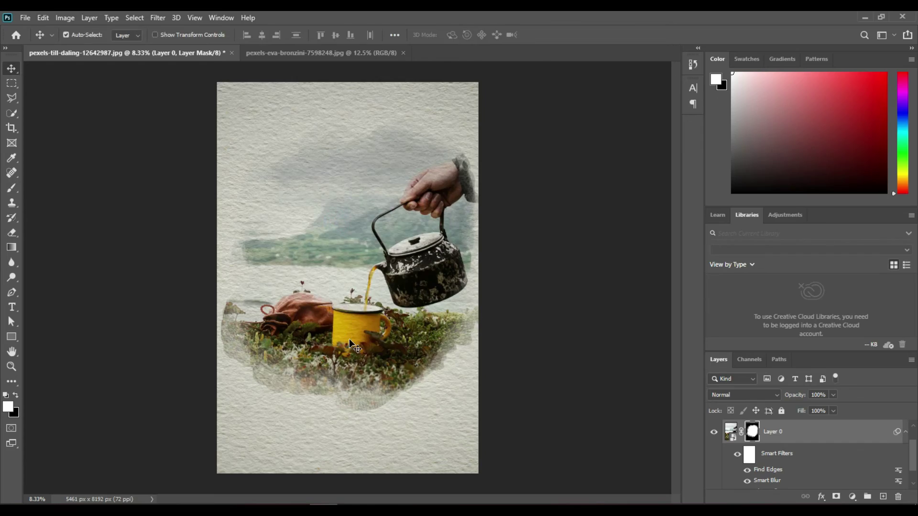
right_click(364, 287)
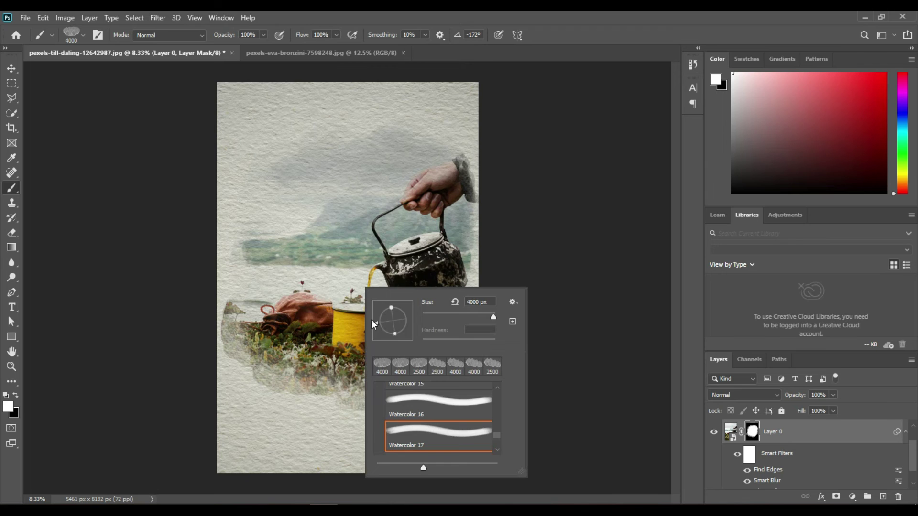
key(Escape)
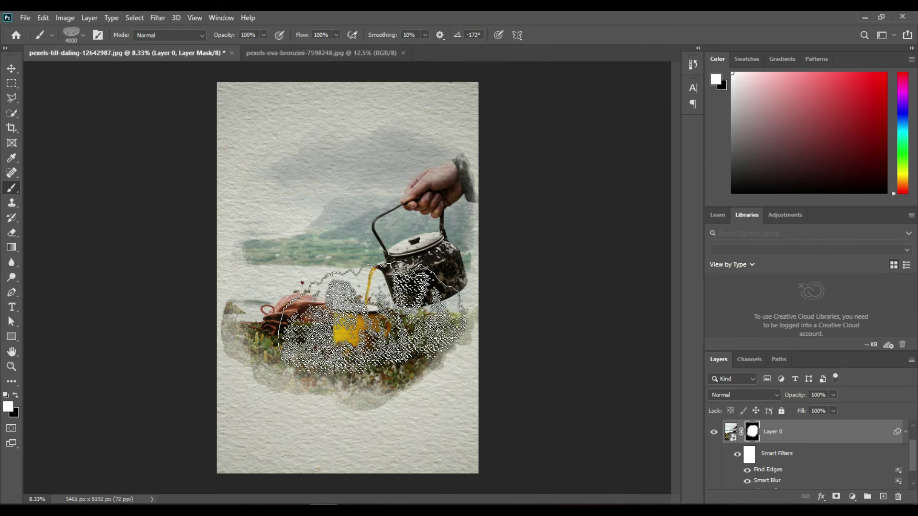
right_click(378, 341)
scroll(434, 467, up, 1)
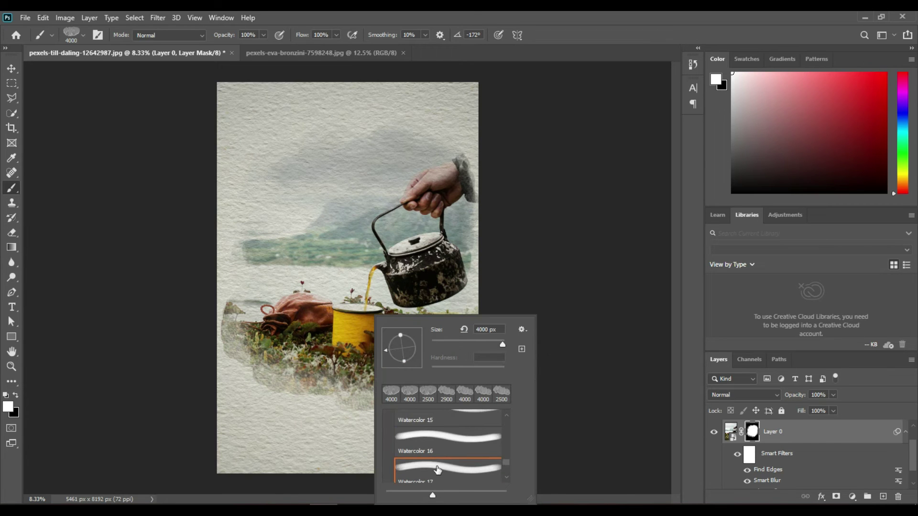
scroll(437, 470, down, 3)
click(435, 481)
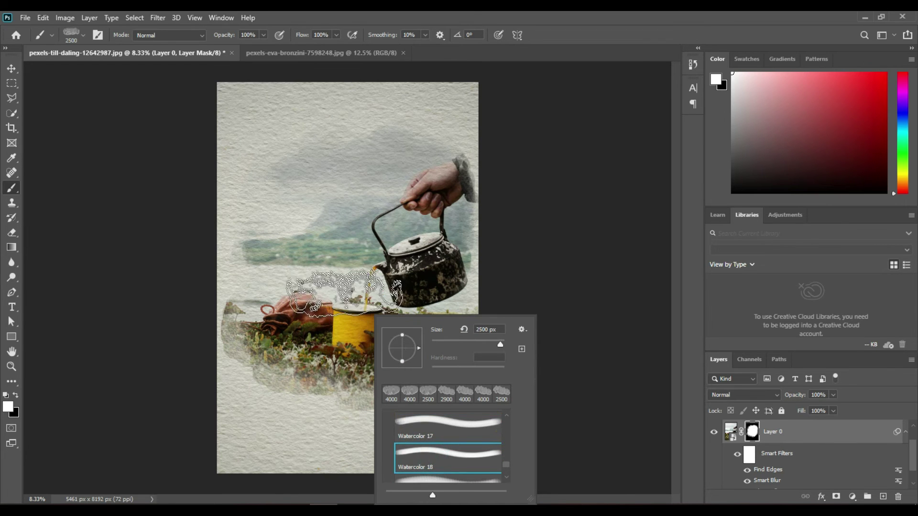
key(Return)
Step: Rotate the tip to -146°, enlarge to 3200 px, and reveal faded grass at the lower right
right_click(345, 287)
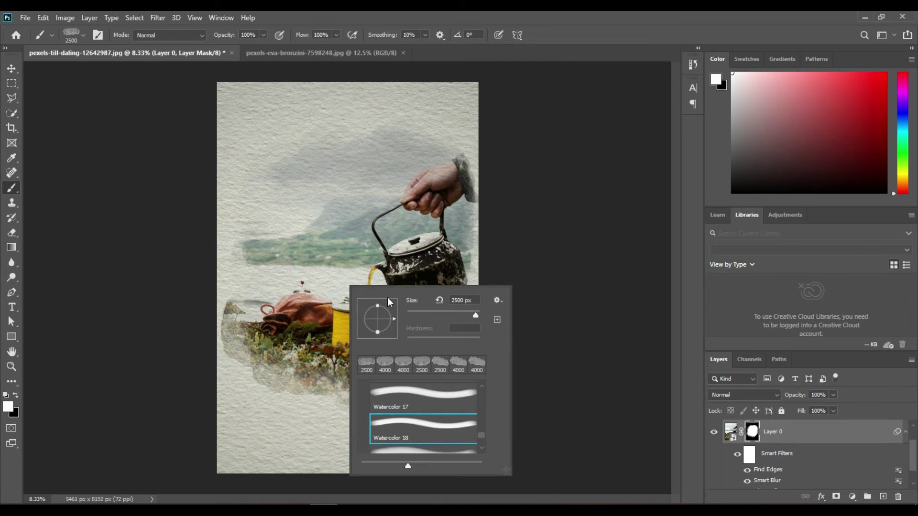
drag(395, 323, 368, 312)
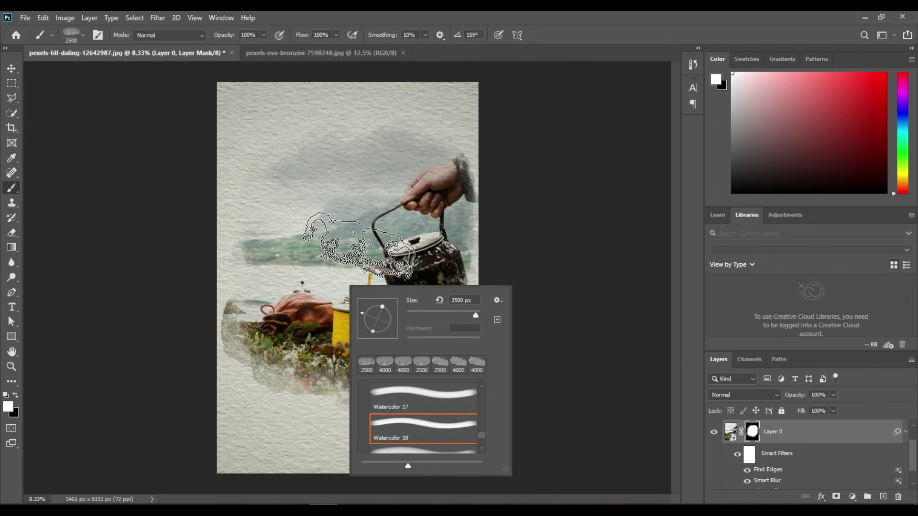
drag(359, 316, 363, 330)
click(343, 269)
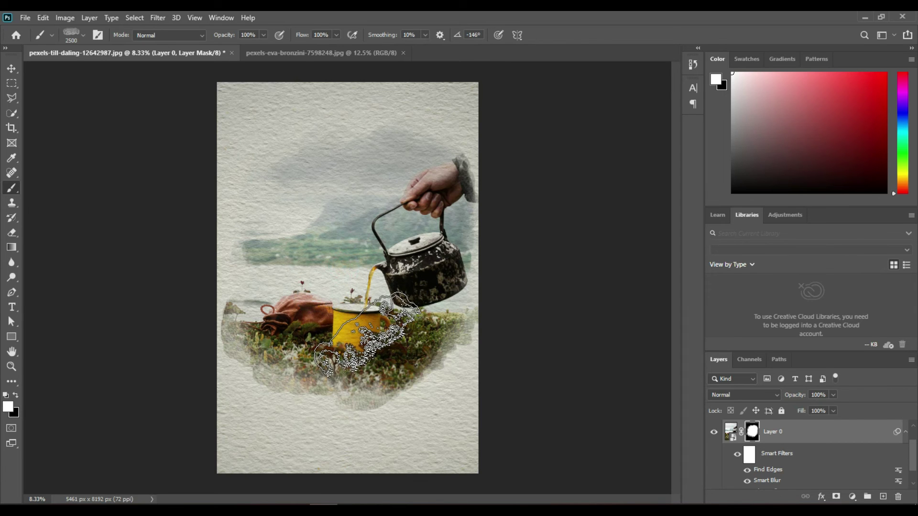
key(bracketright)
key(bracketright)
key(bracketright)
key(bracketright)
drag(406, 359, 412, 365)
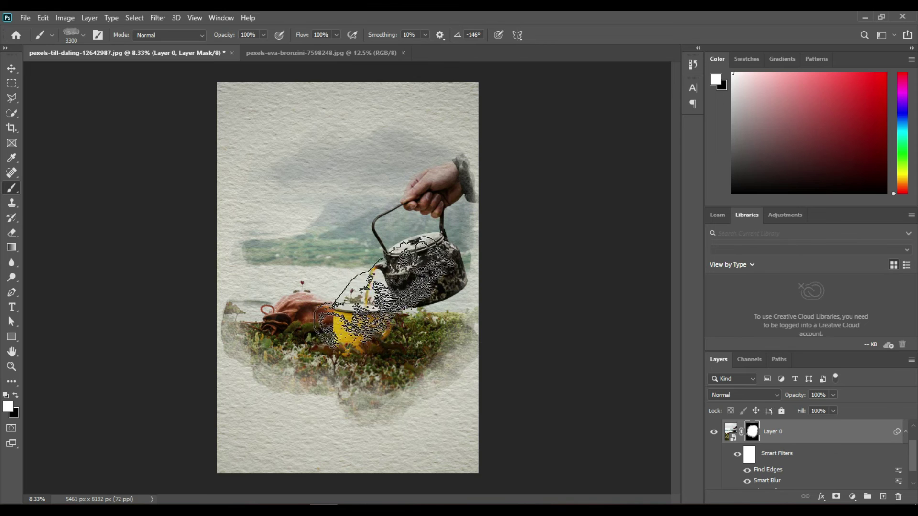
Step: Rotate the brush tip to 169°
right_click(363, 325)
drag(373, 363, 378, 368)
key(Return)
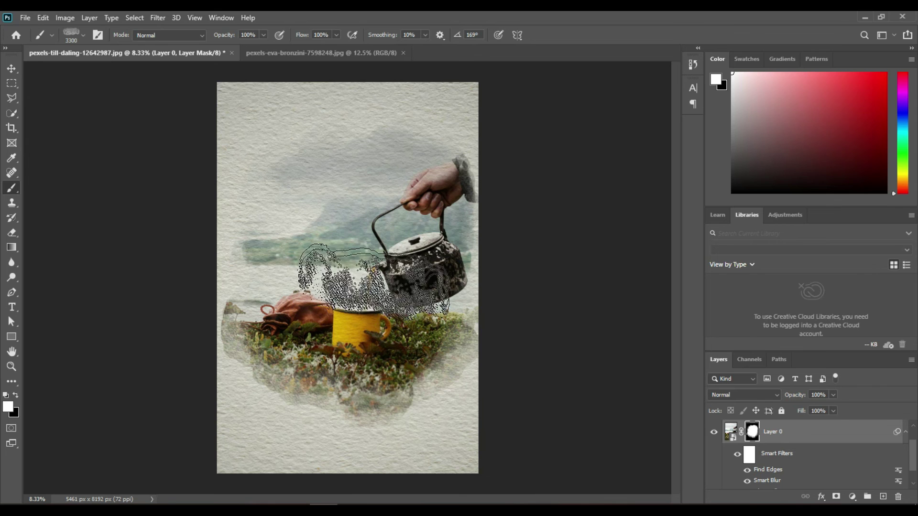
click(11, 68)
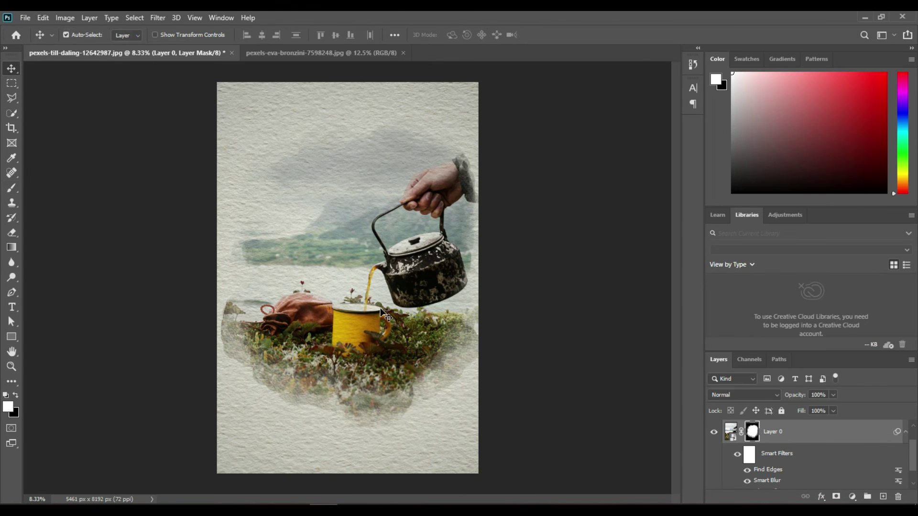